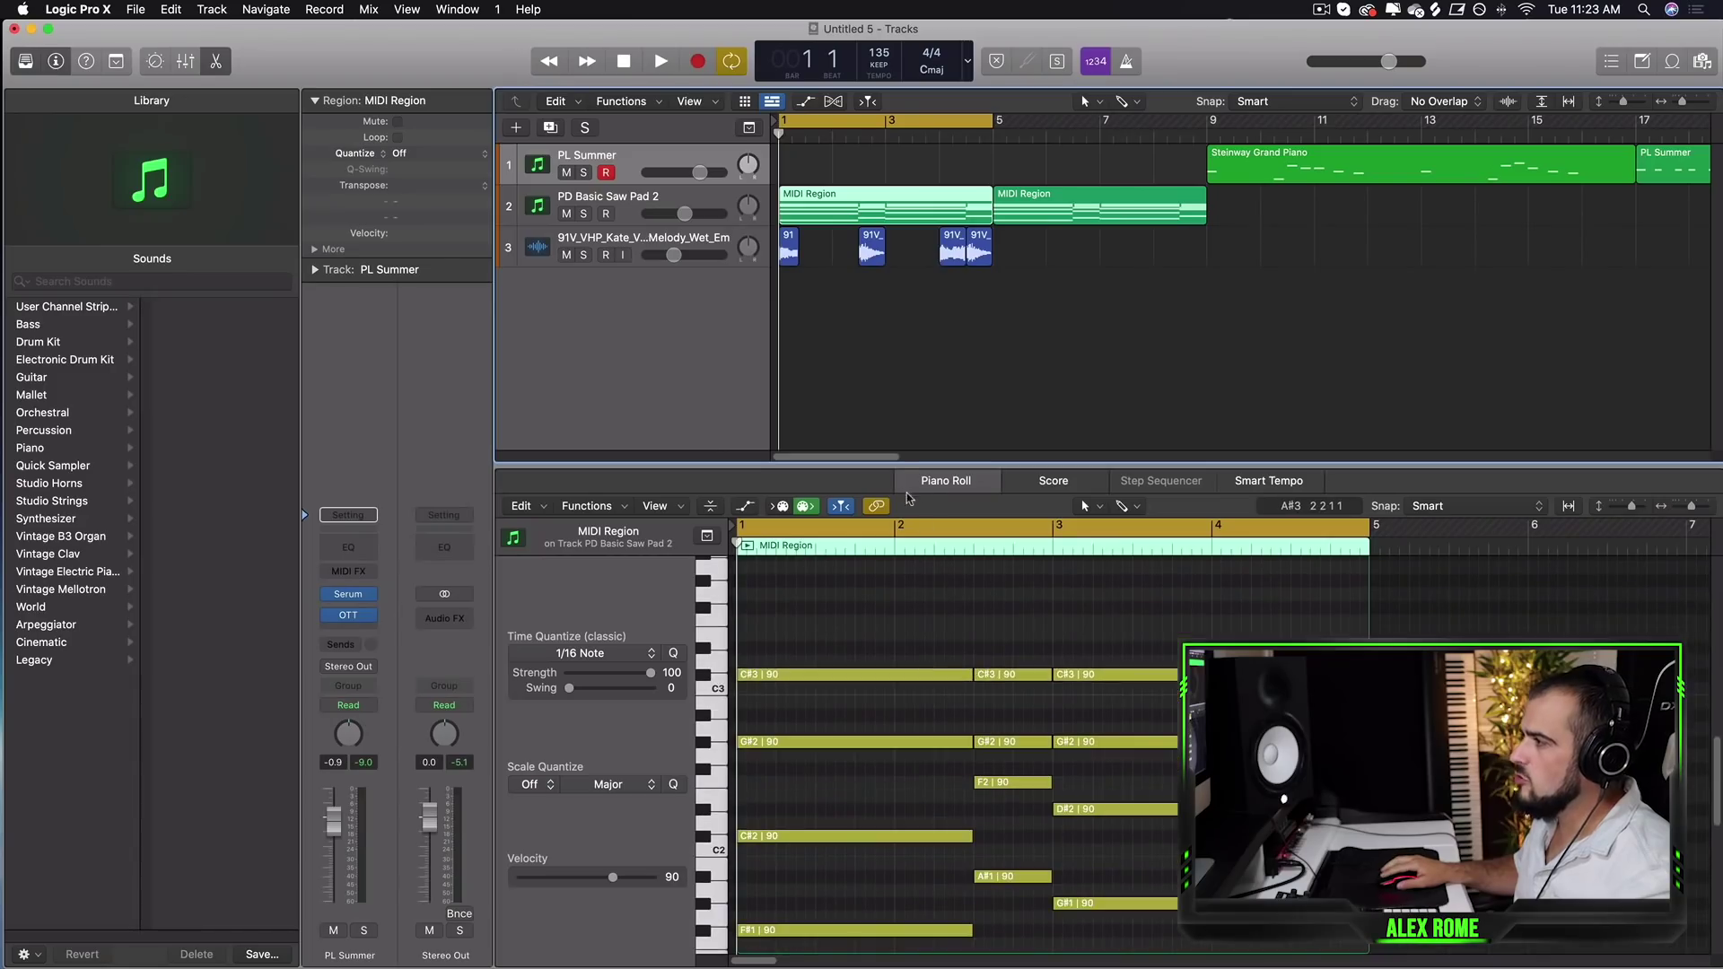
Enlarge the Piano Roll and select each pad chord in bars 1 through 4.
left_click_drag(905, 466, 904, 311)
scroll(860, 731, "down", 3)
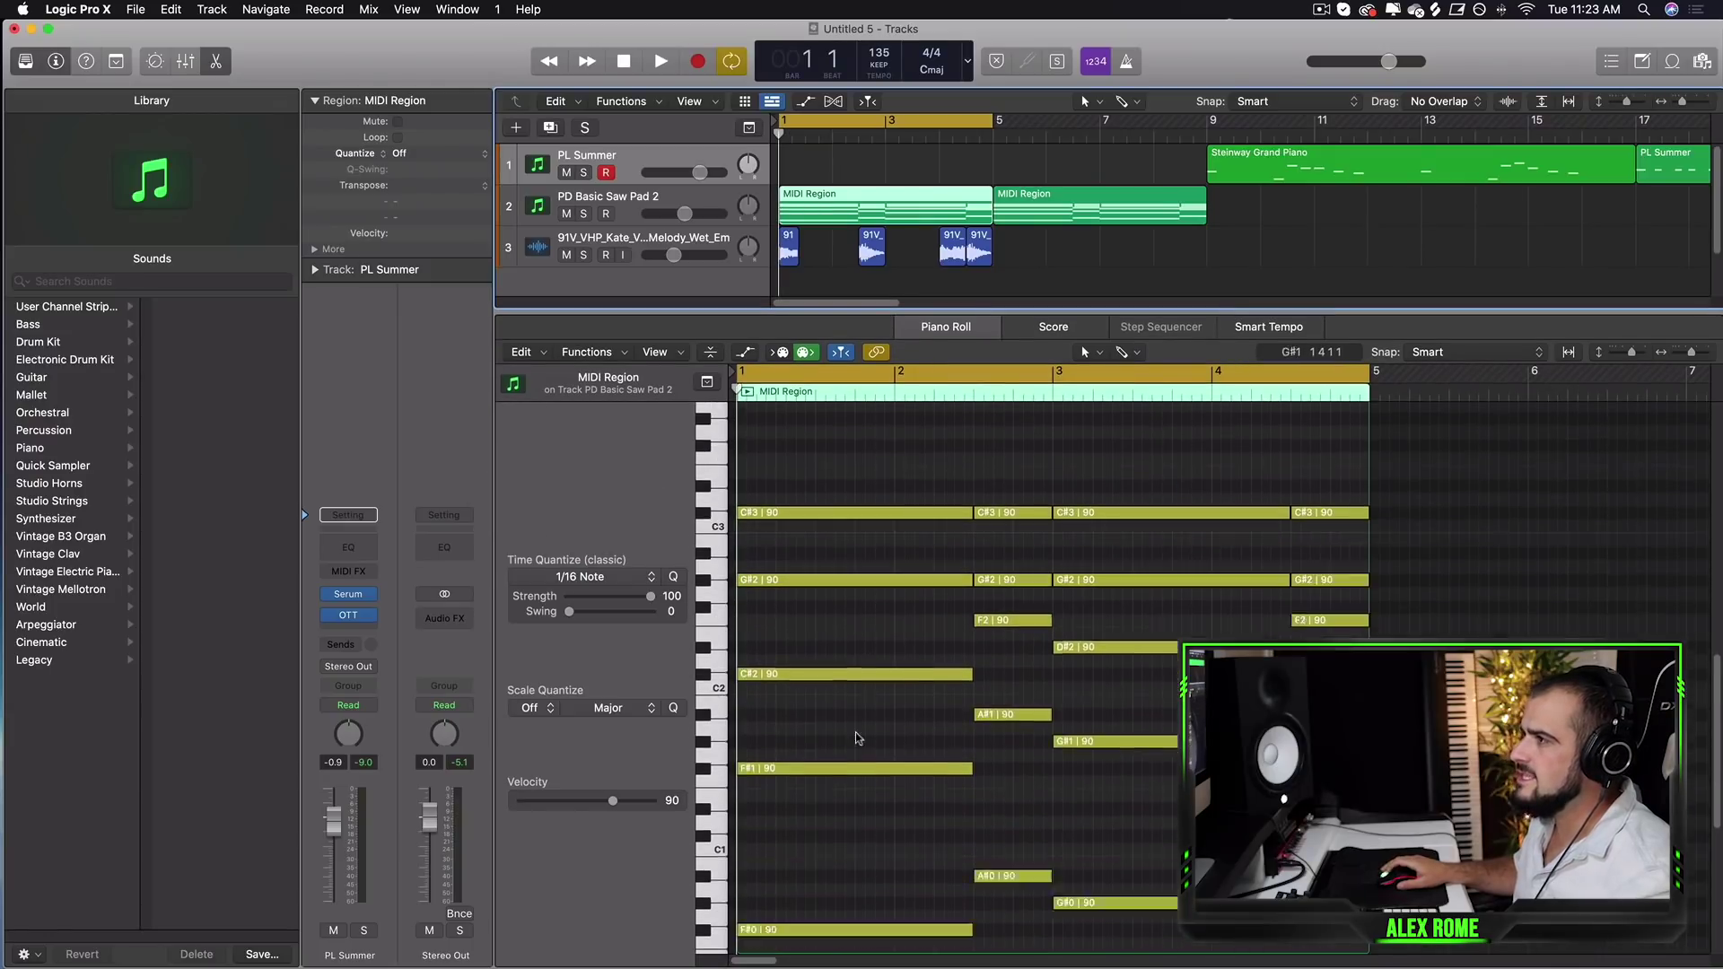
left_click_drag(871, 942, 807, 411)
scroll(1068, 871, "up", 3)
left_click_drag(1013, 924, 984, 561)
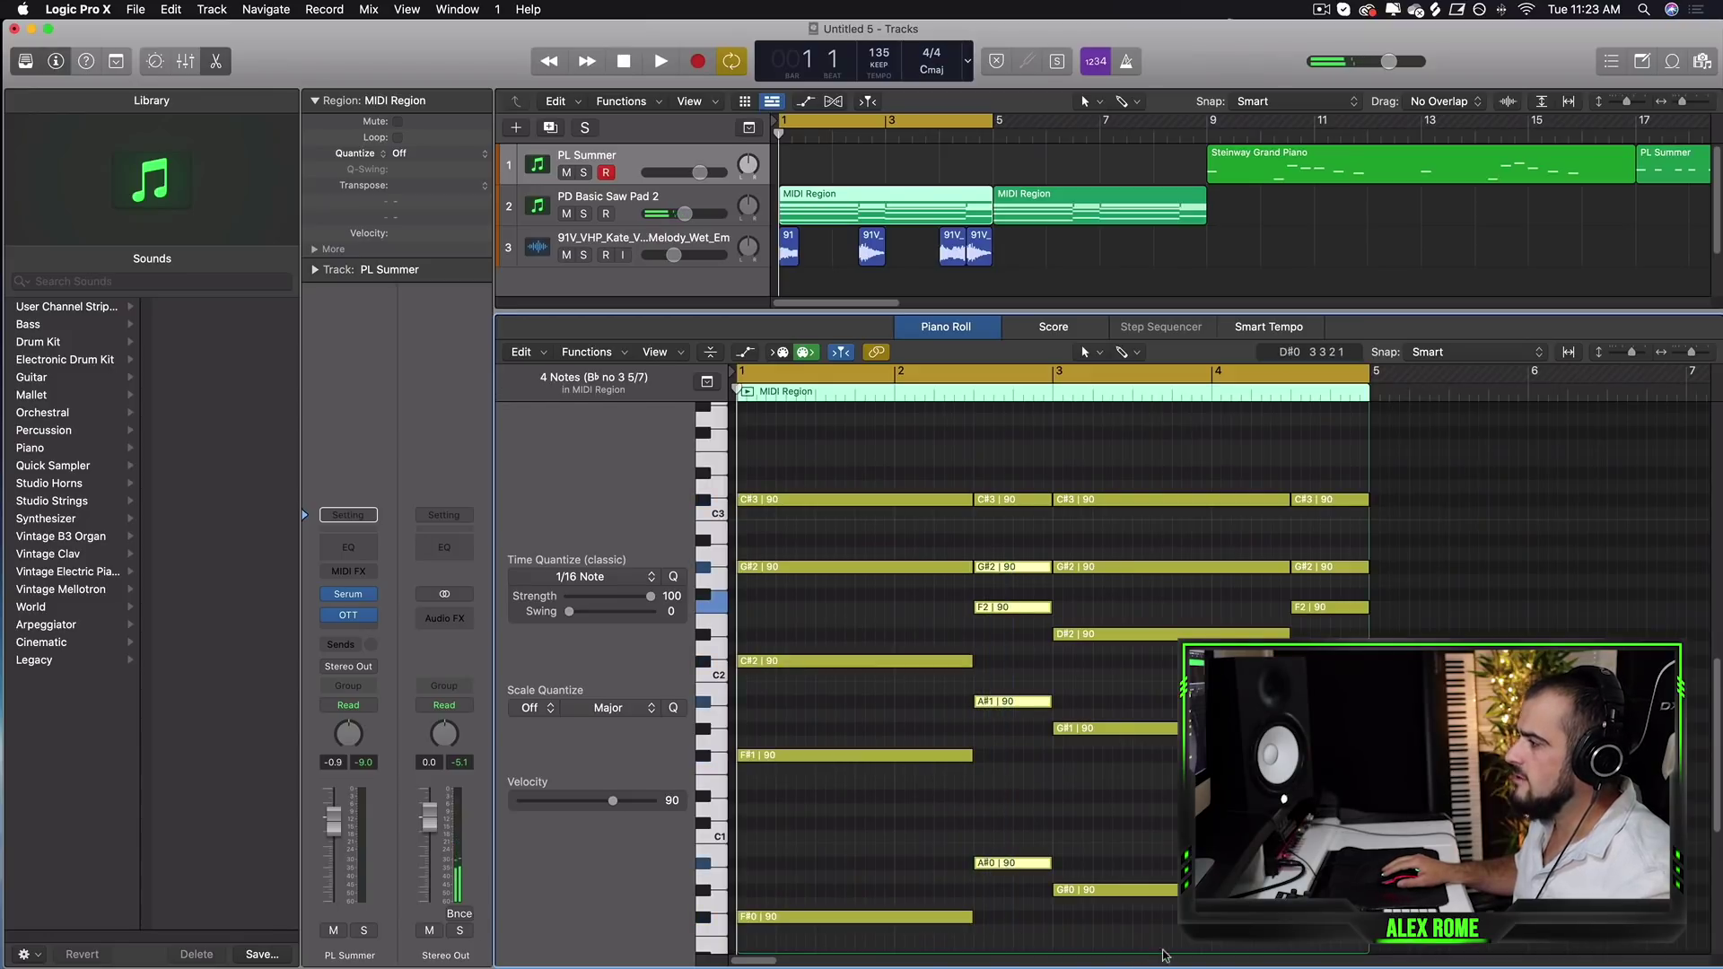
left_click_drag(1164, 956, 1167, 561)
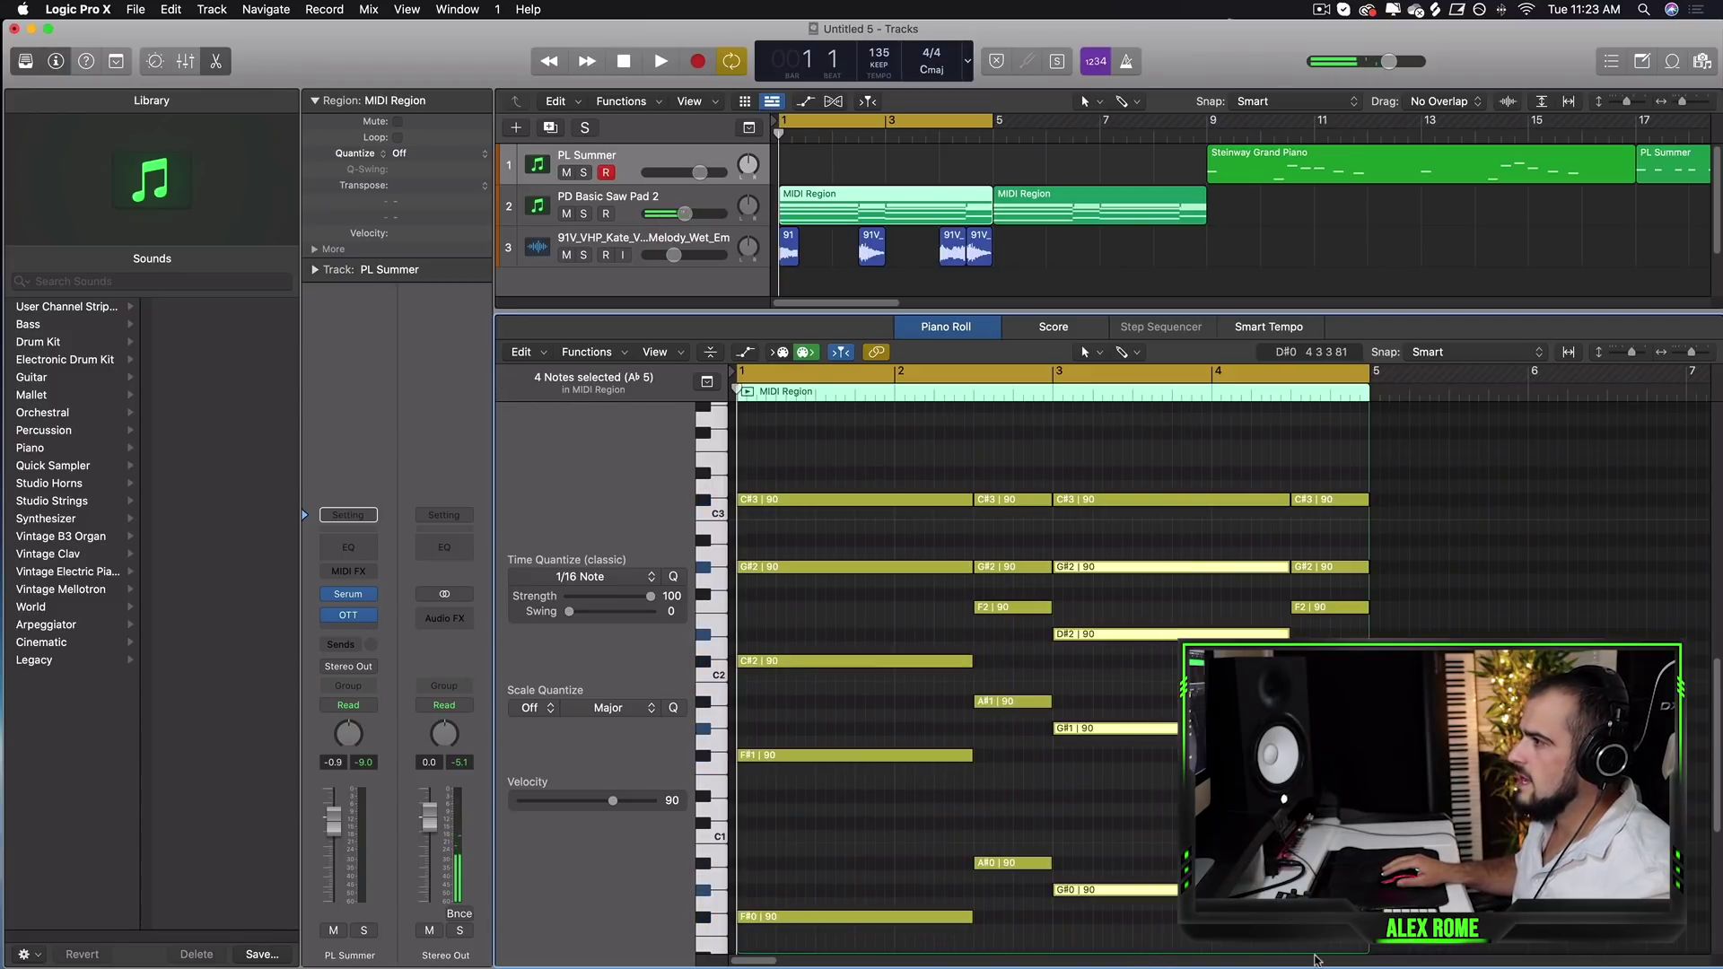
left_click_drag(1332, 952, 1333, 556)
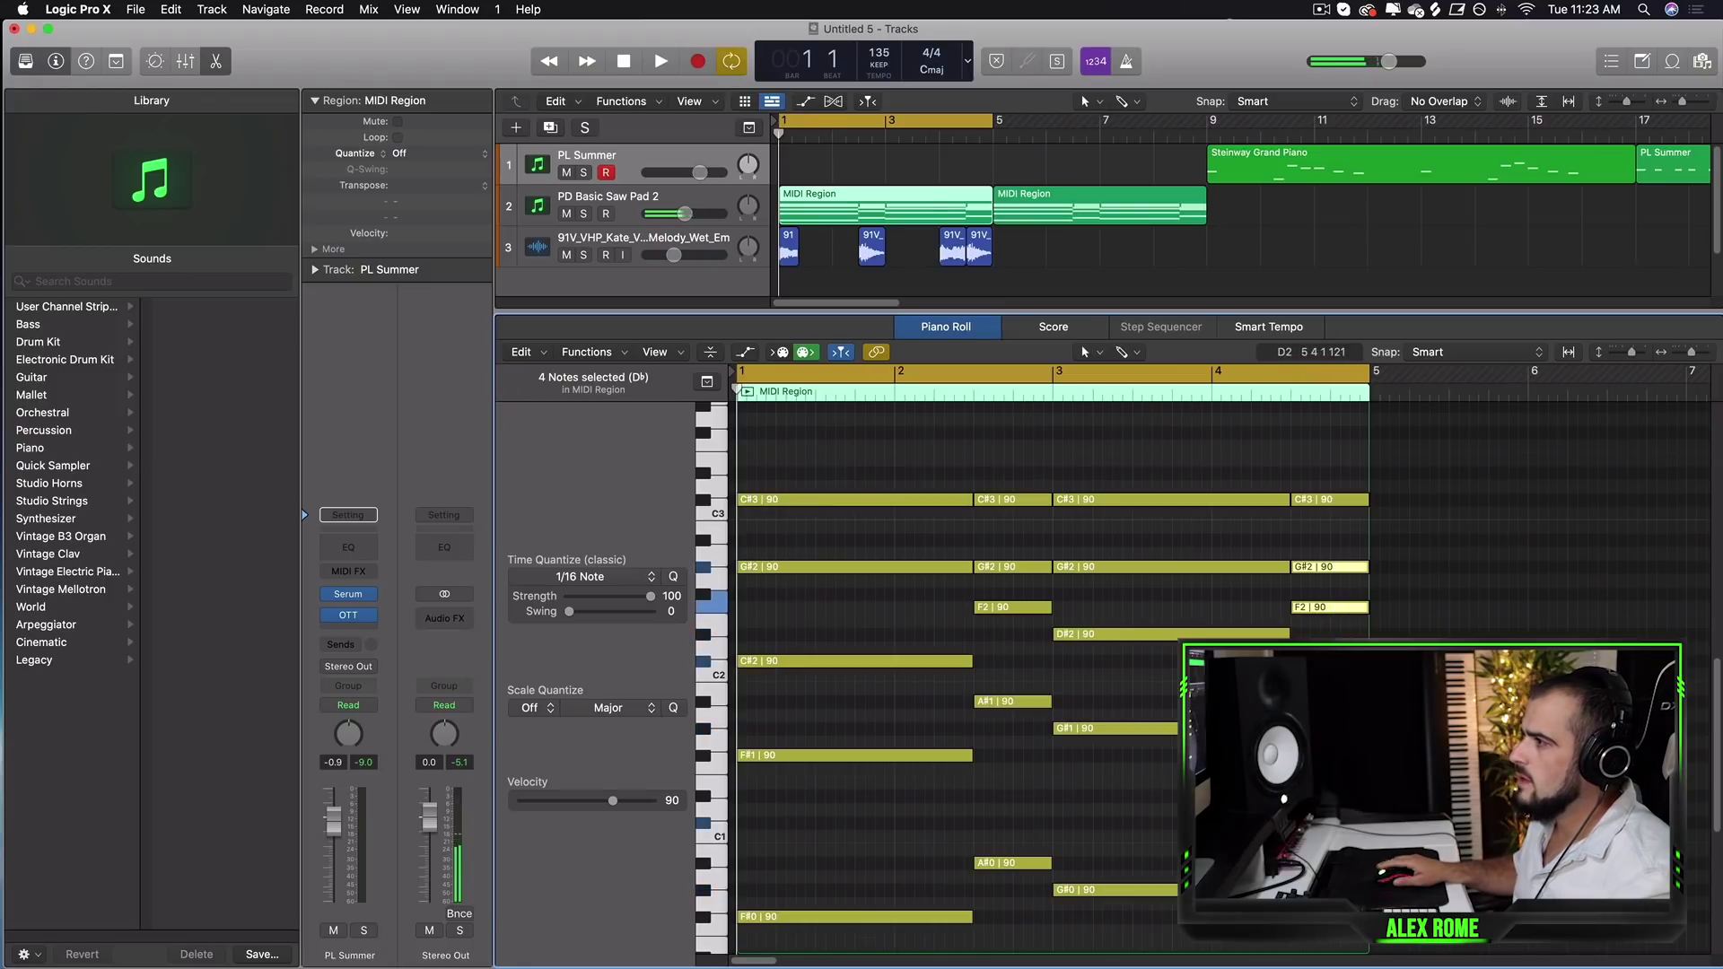
Deselect the chords and show the vocal ad-lib waveform in the Audio Track editor.
left_click(1333, 554)
left_click(627, 211)
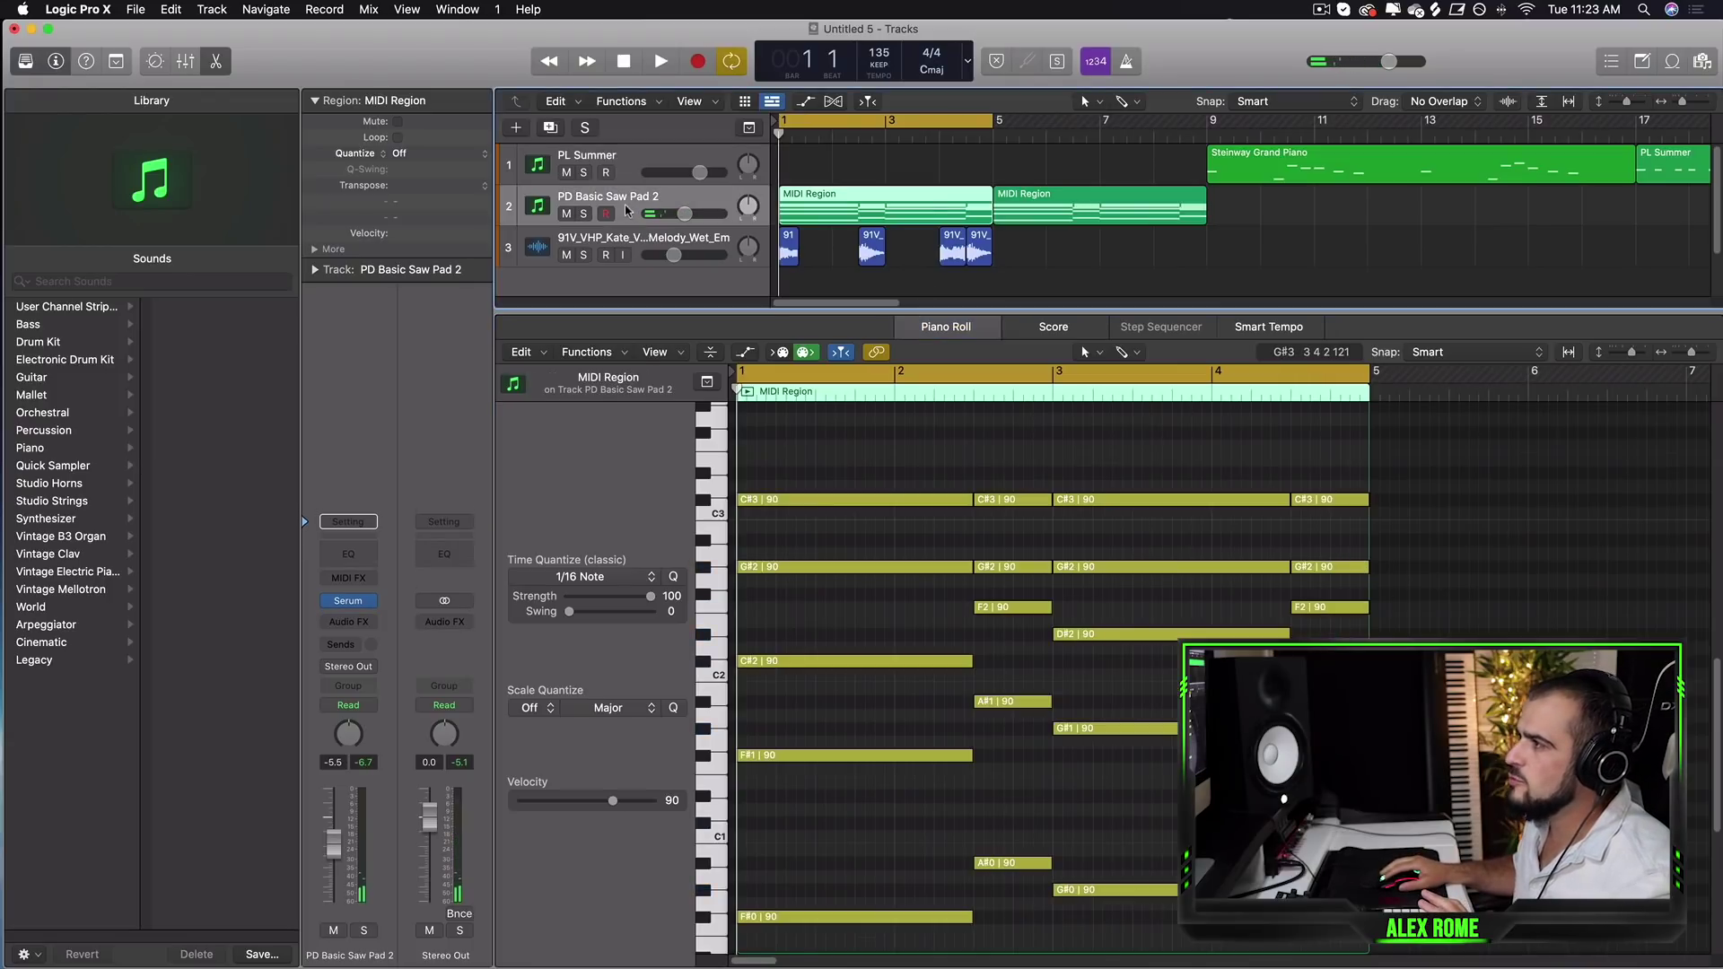
left_click(638, 240)
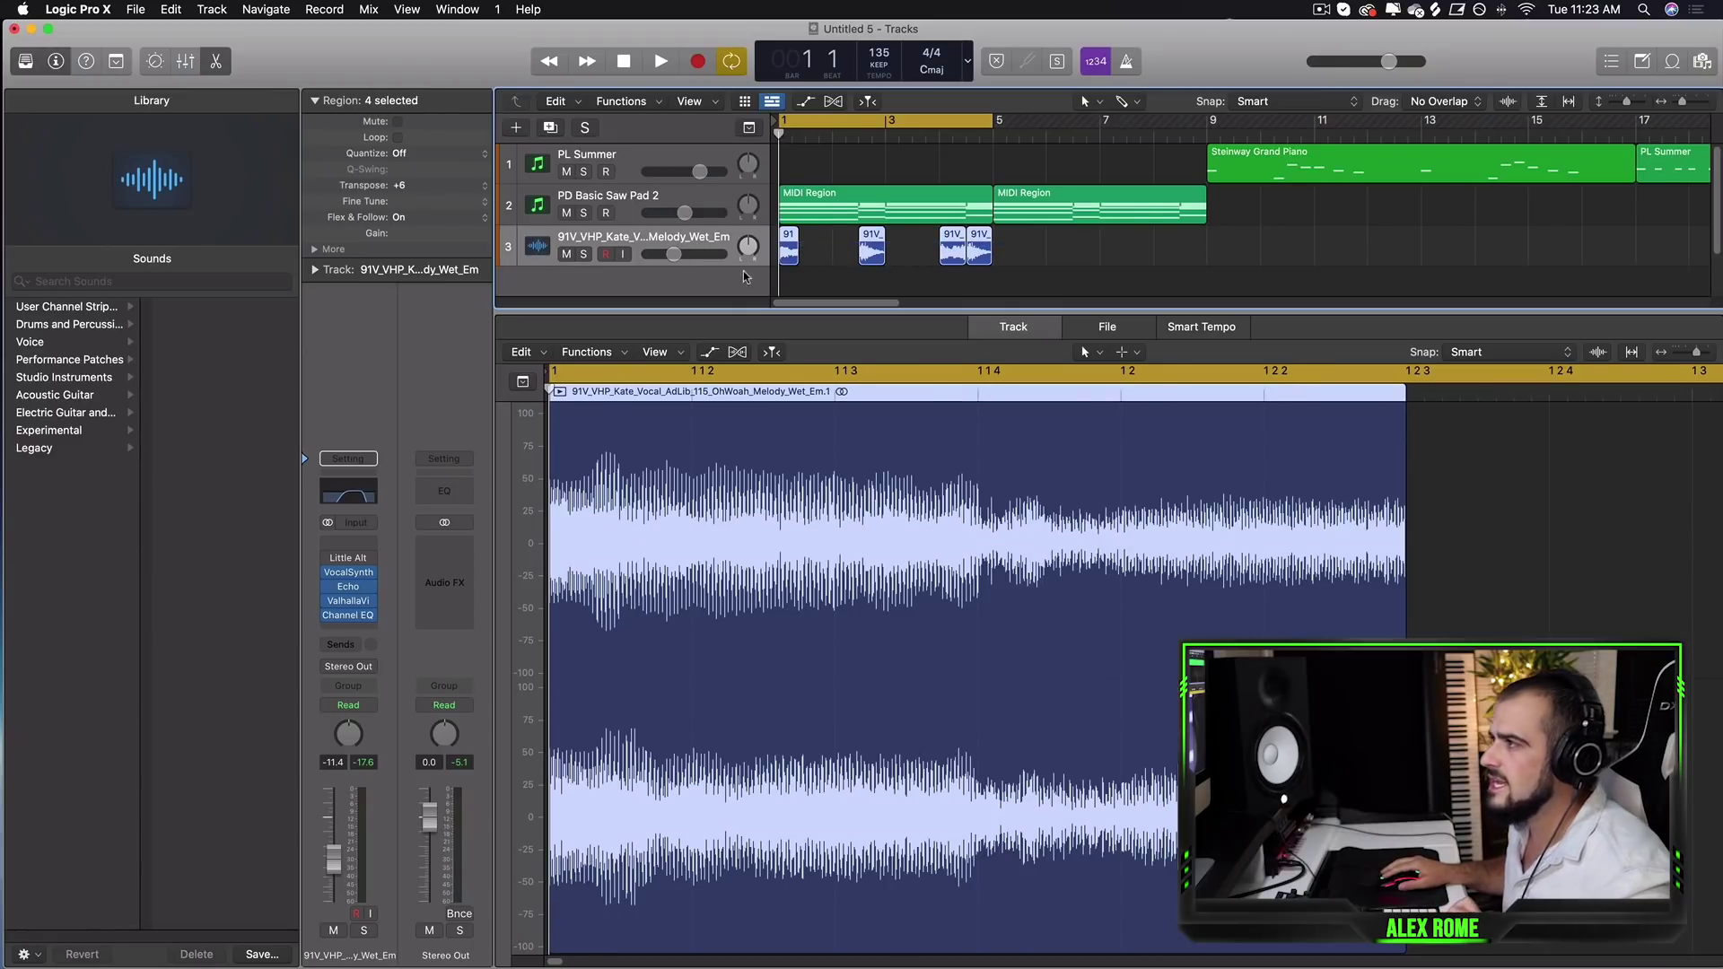
Deselect the vocal regions and play the arrangement briefly to hear the vocal atmosphere.
left_click(1017, 246)
key("space")
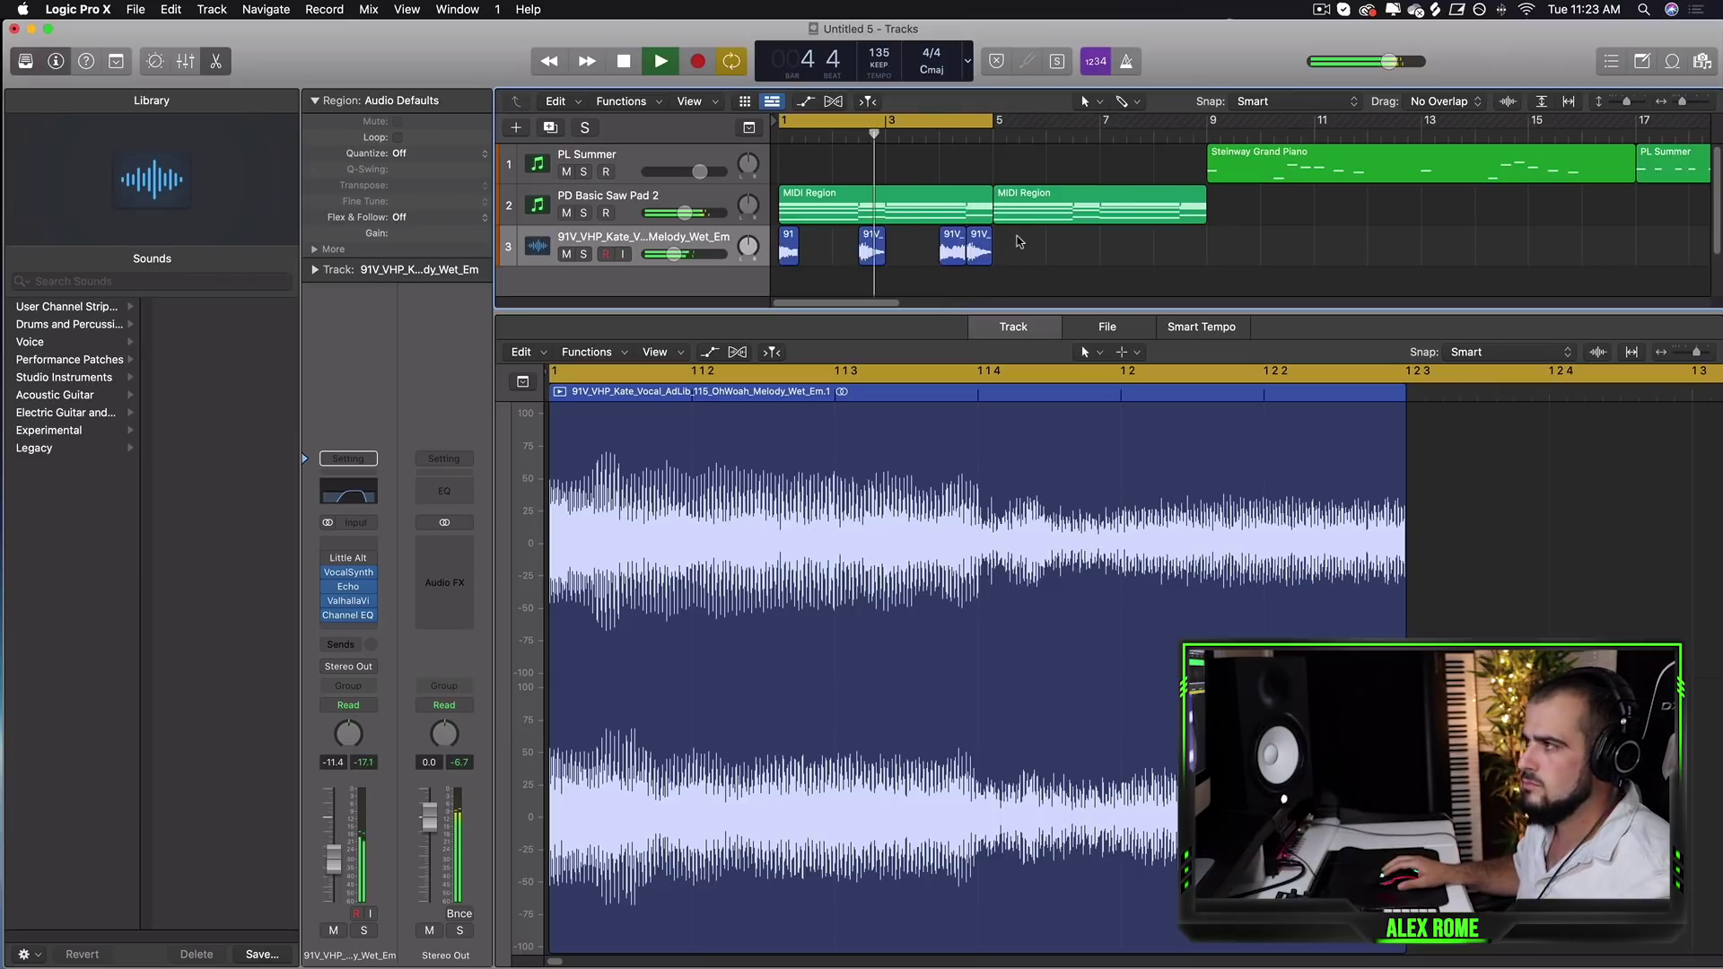
key("space")
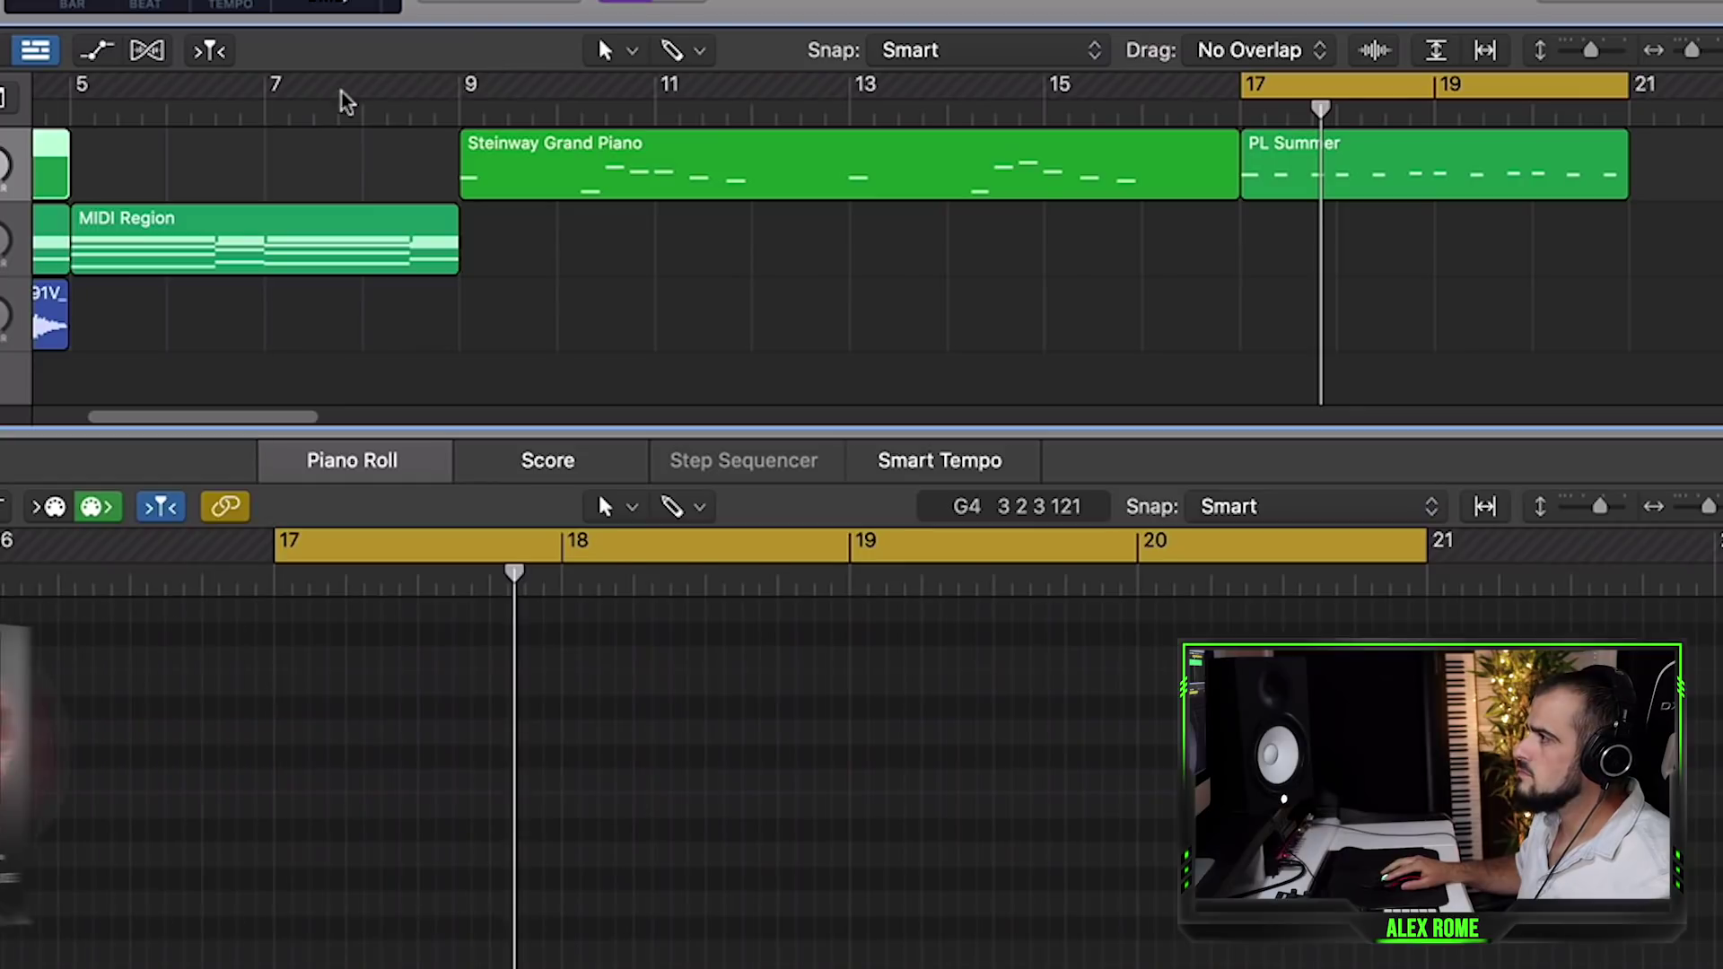
Move the playhead, scroll back to the song start, and set a cycle over bars 1–5.
left_click(265, 108)
scroll(194, 422, "left", 5)
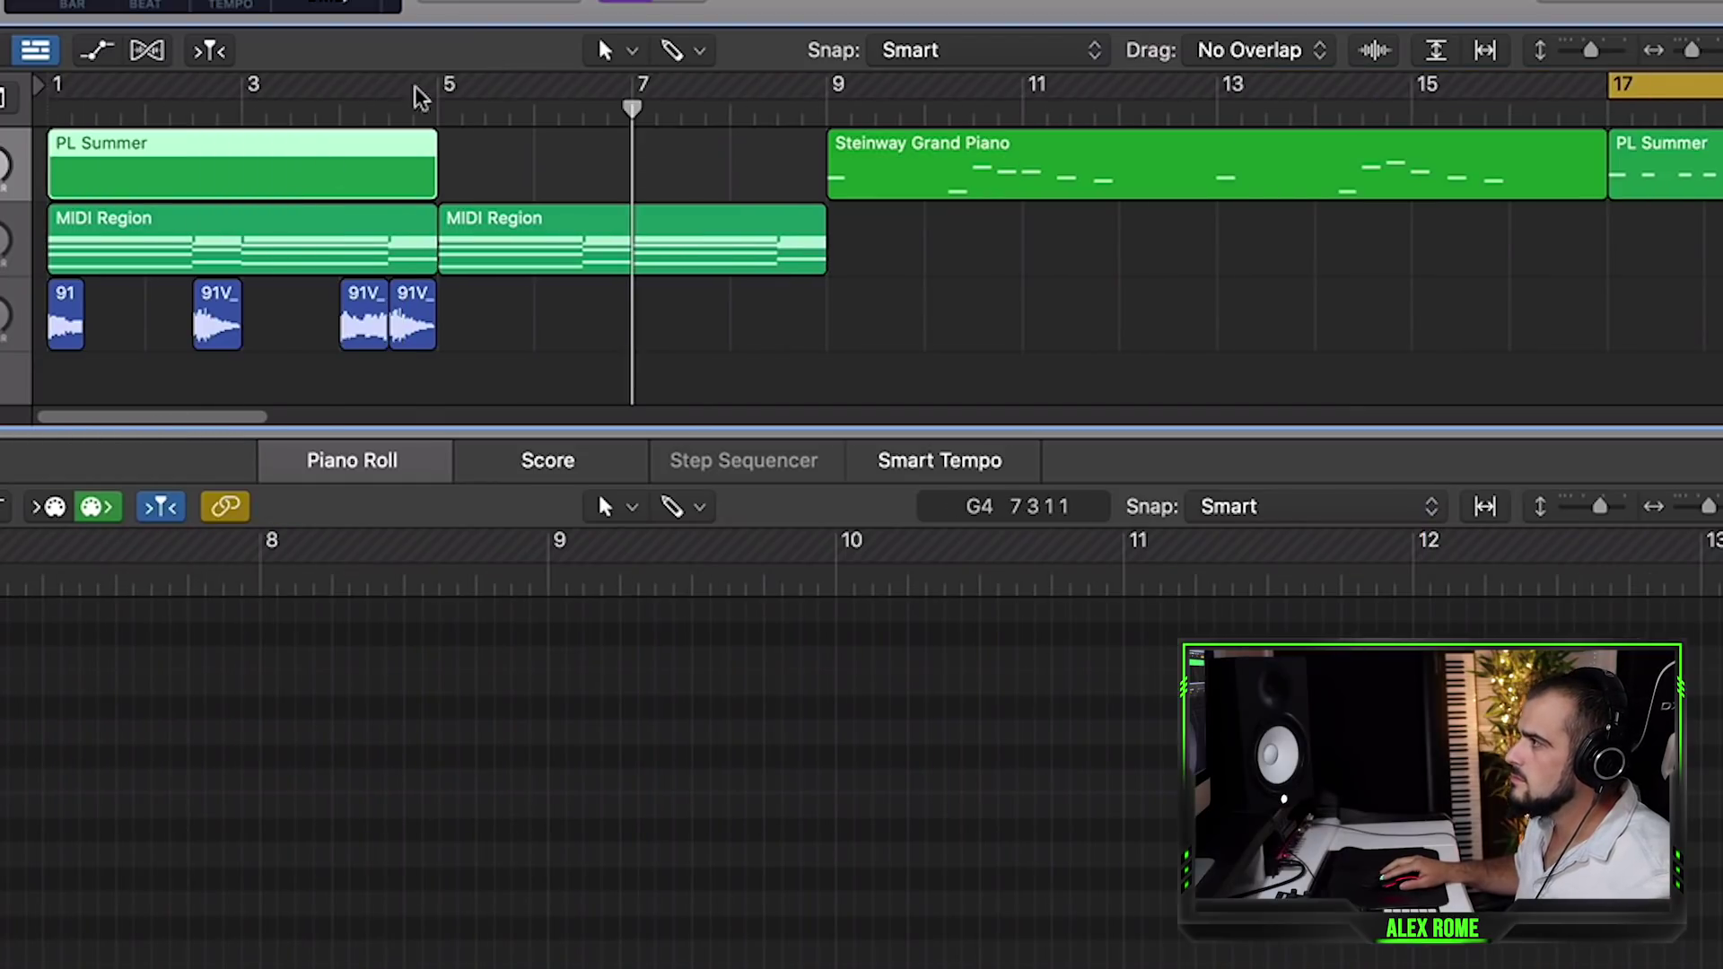
left_click_drag(419, 90, 48, 90)
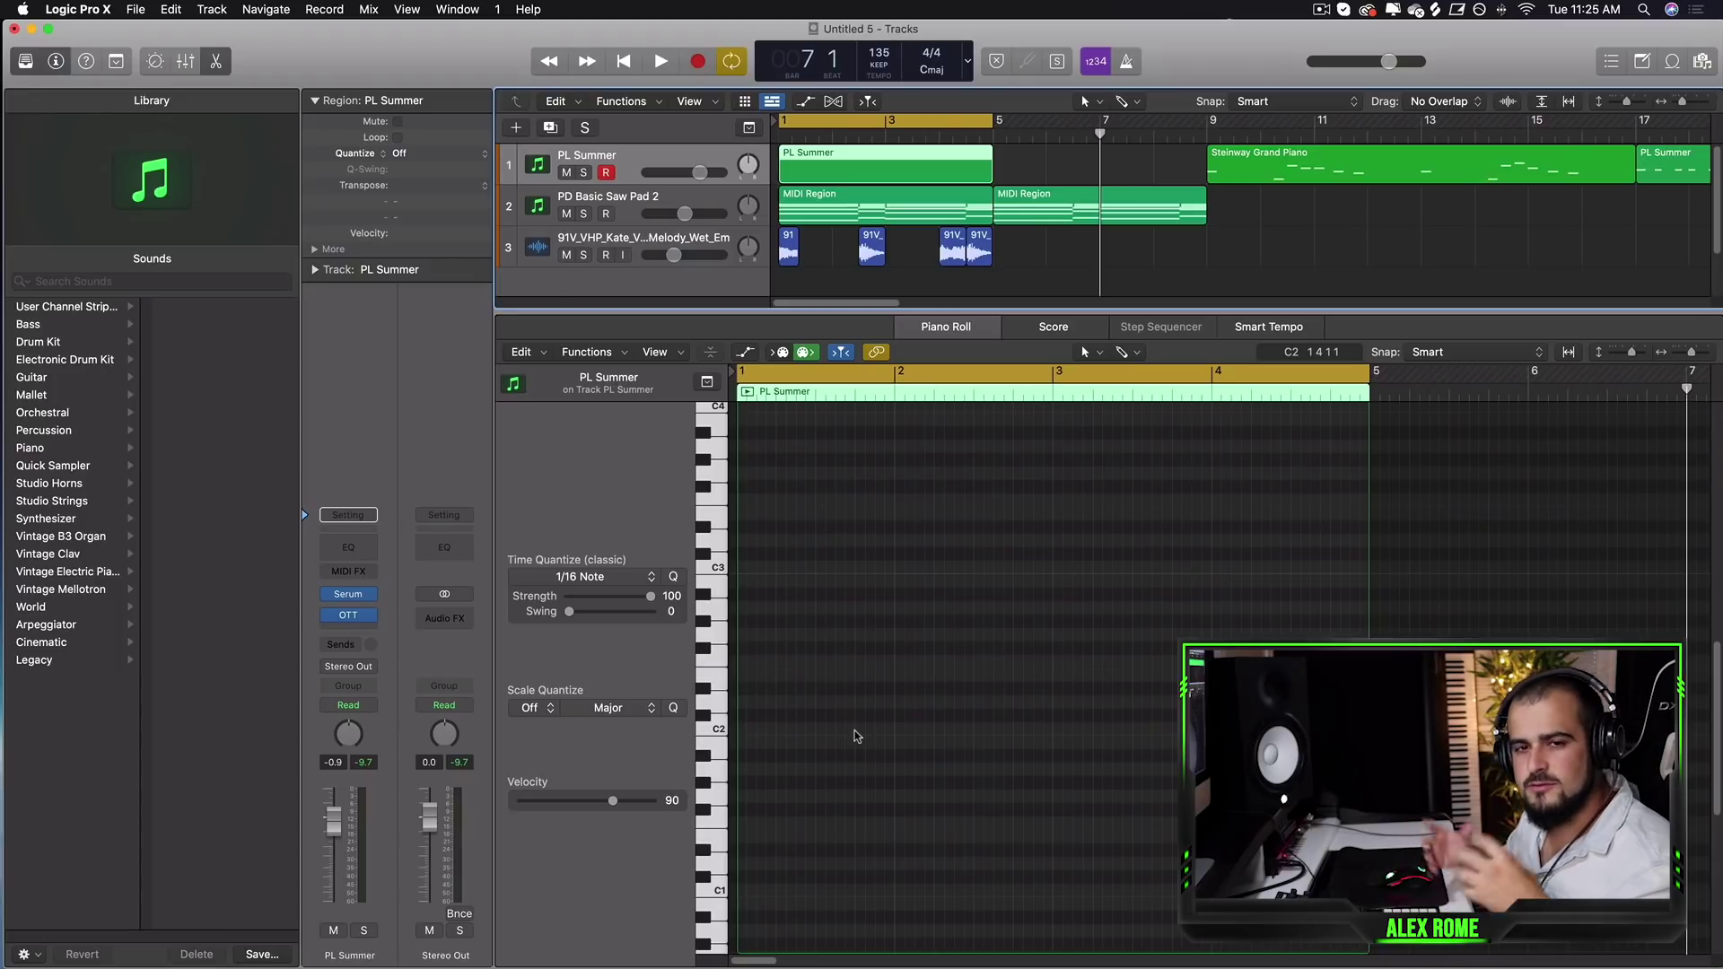
Redraw the Piano Roll cycle range several times, finally looping only bar 1.
left_click(895, 582)
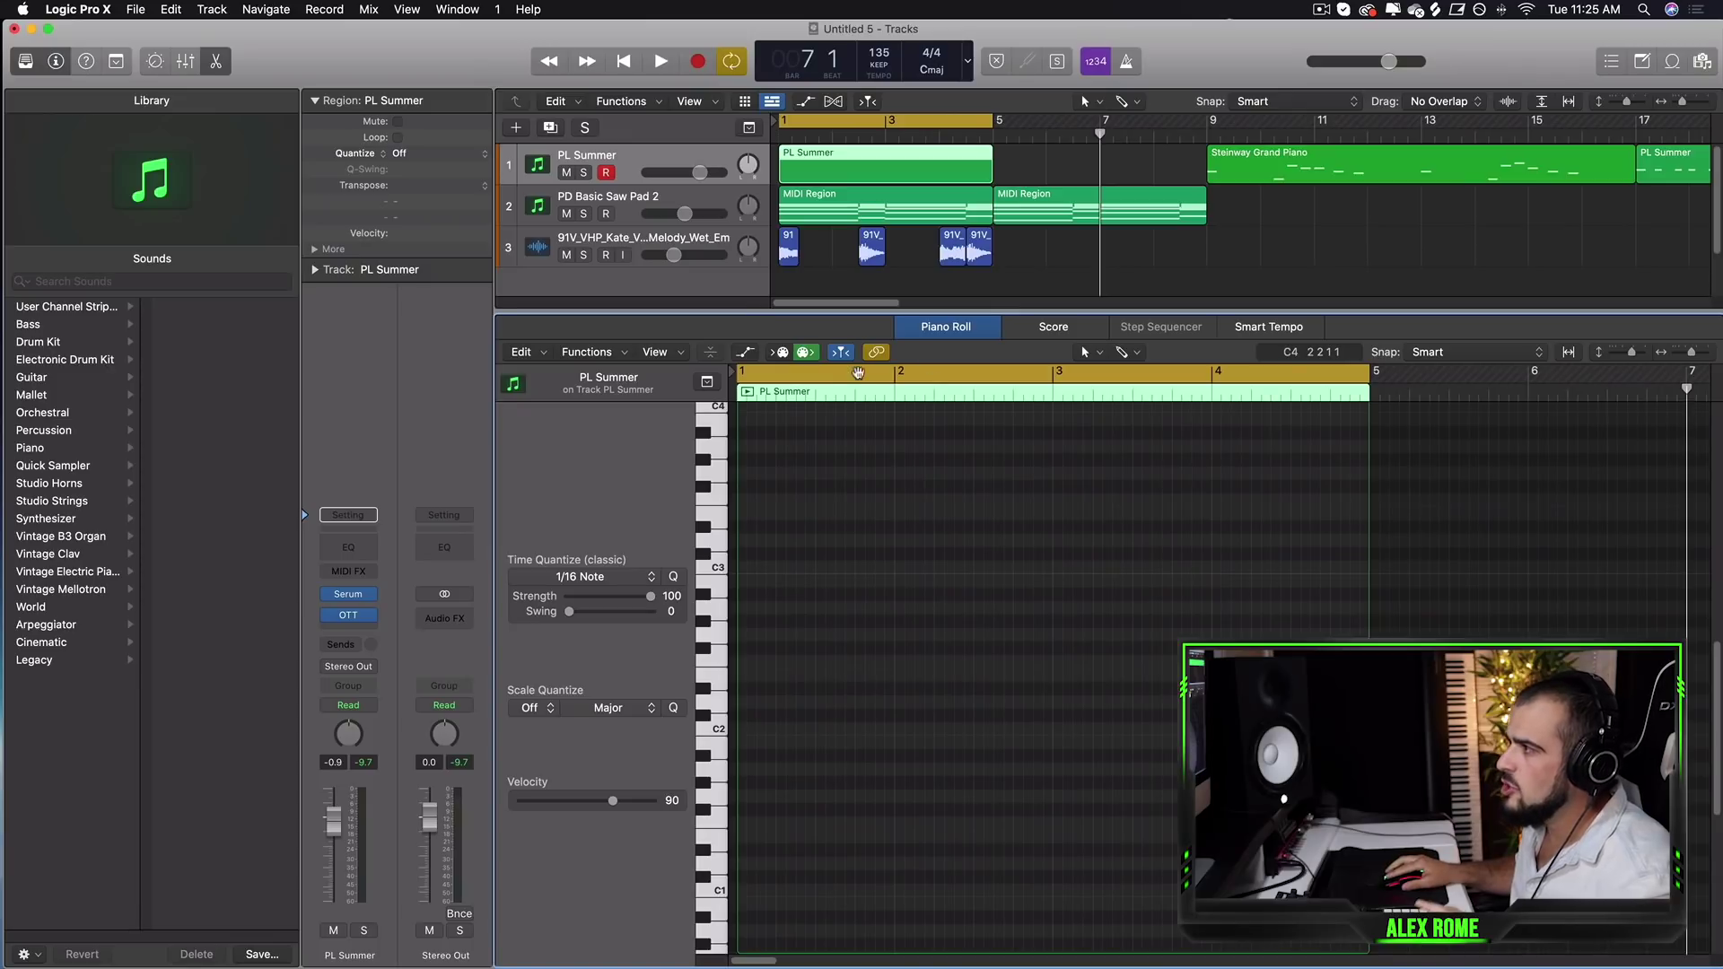
left_click_drag(895, 373, 745, 374)
left_click(852, 375)
left_click_drag(893, 375, 1133, 375)
left_click_drag(1373, 375, 741, 376)
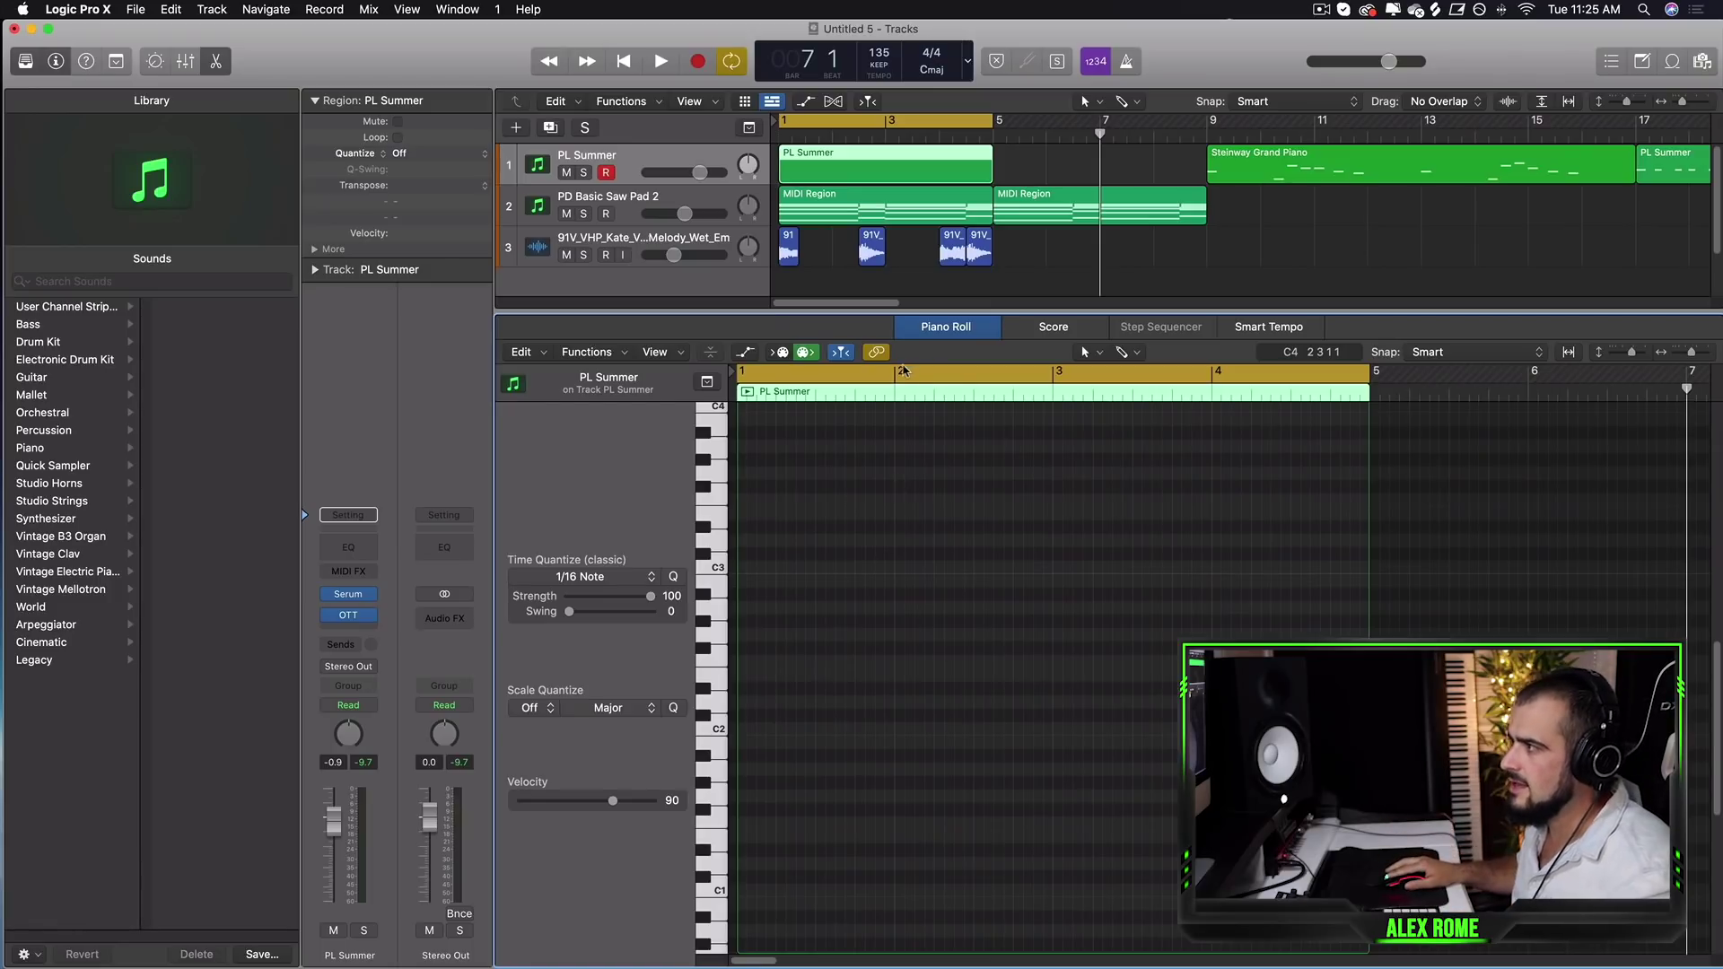
left_click_drag(899, 372, 742, 399)
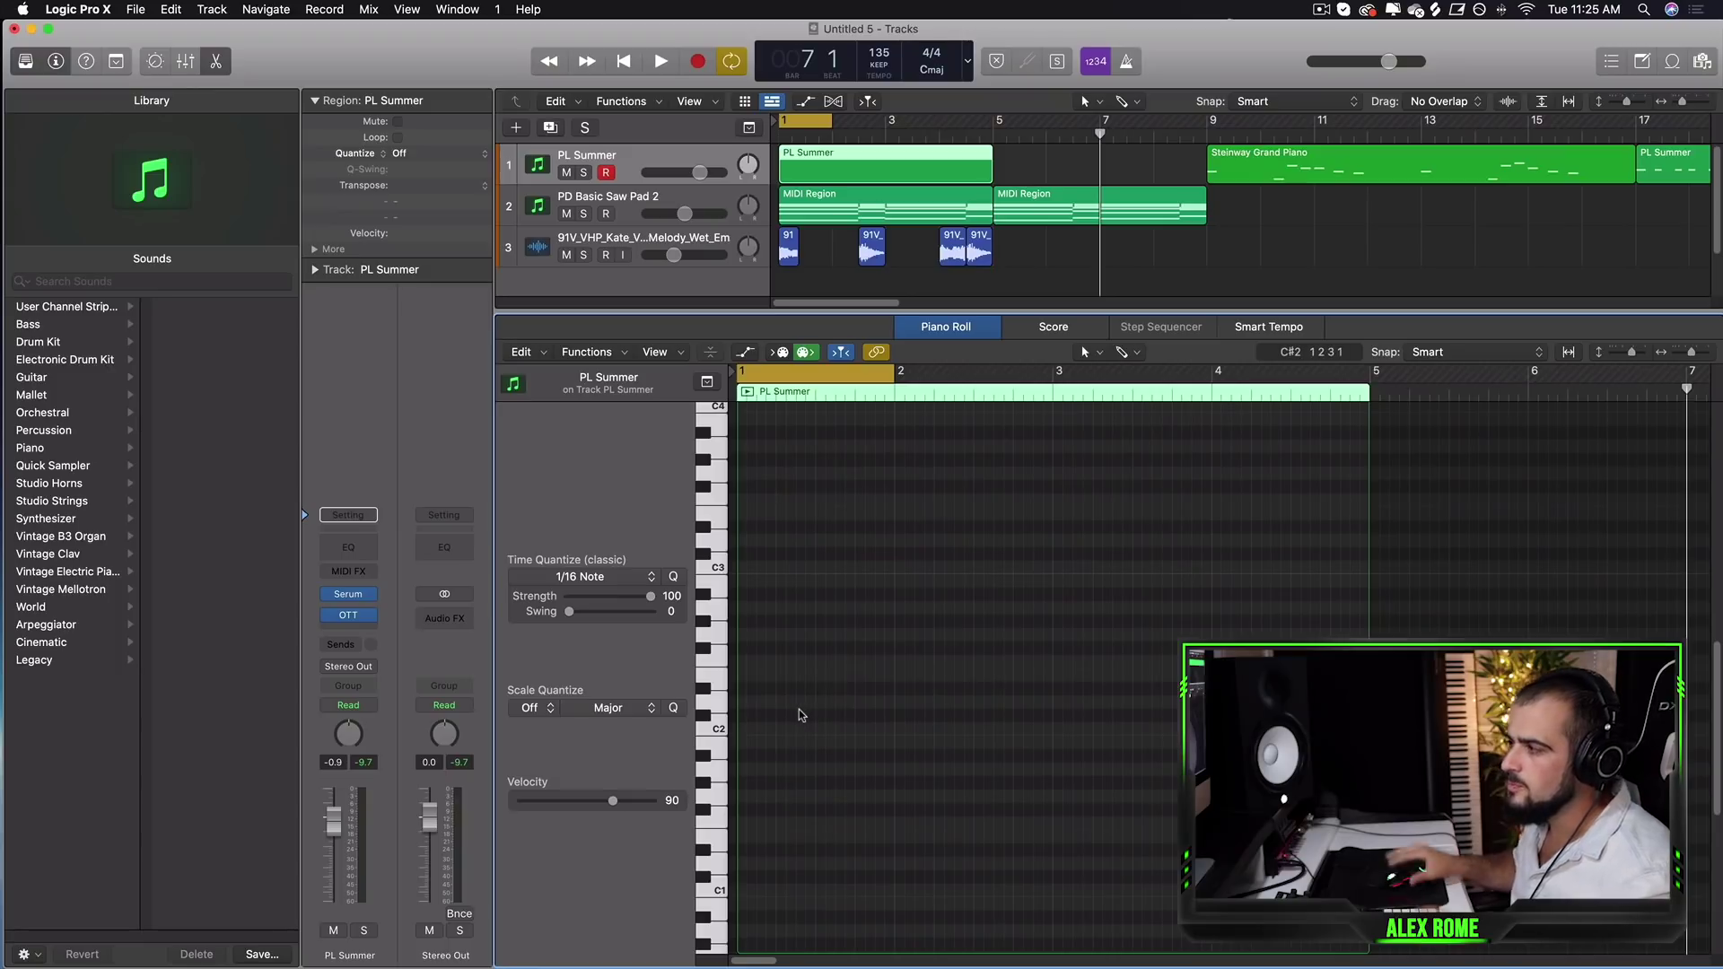
Draw the first melody notes in bar 1, pitching them to D4 and A3, and audition.
key("Return")
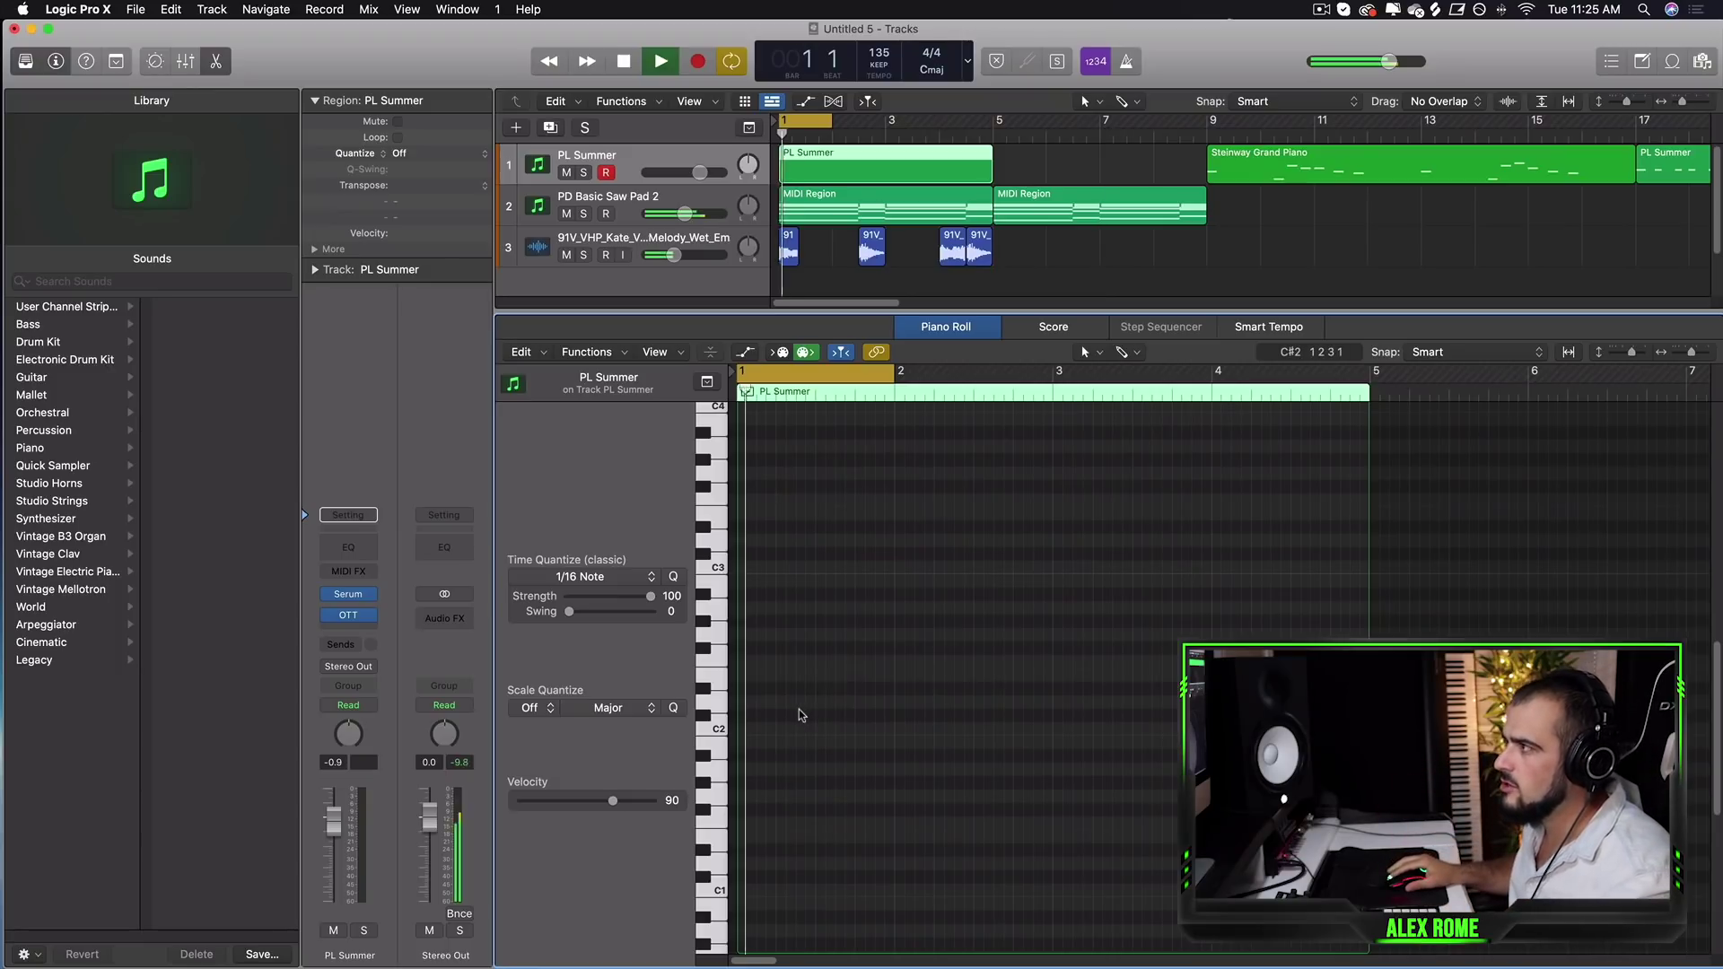
left_click(754, 715, "super")
left_click_drag(754, 714, 743, 494)
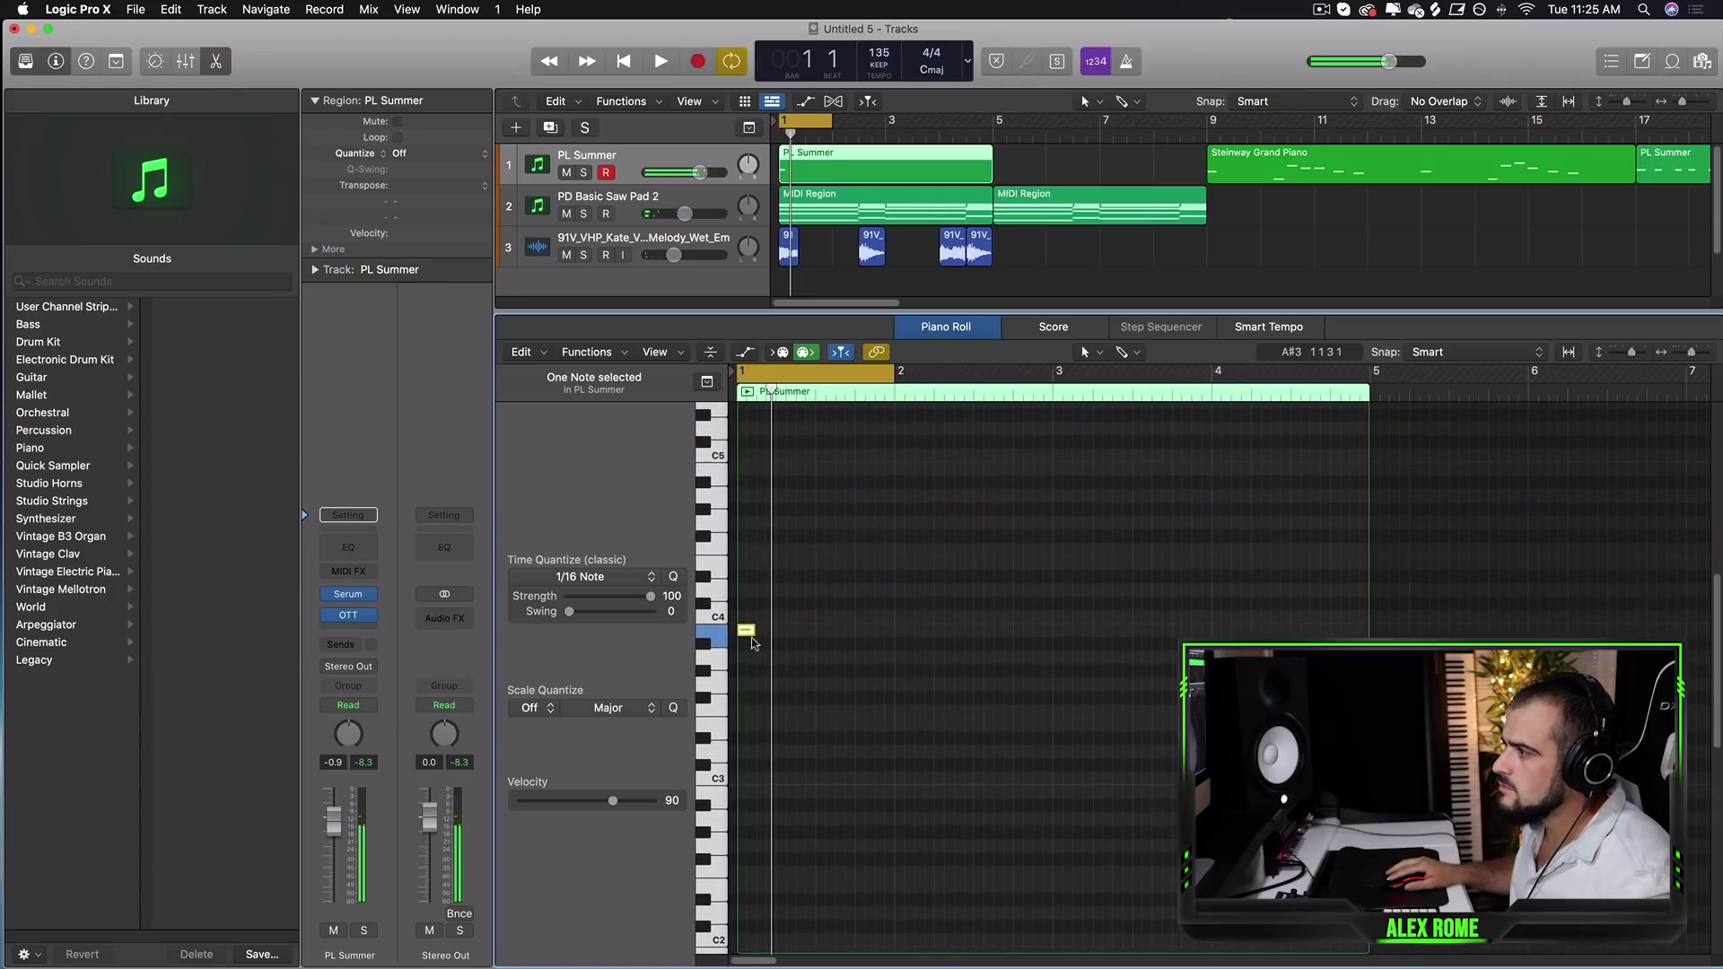
left_click_drag(746, 621, 746, 603)
key("space")
key("space")
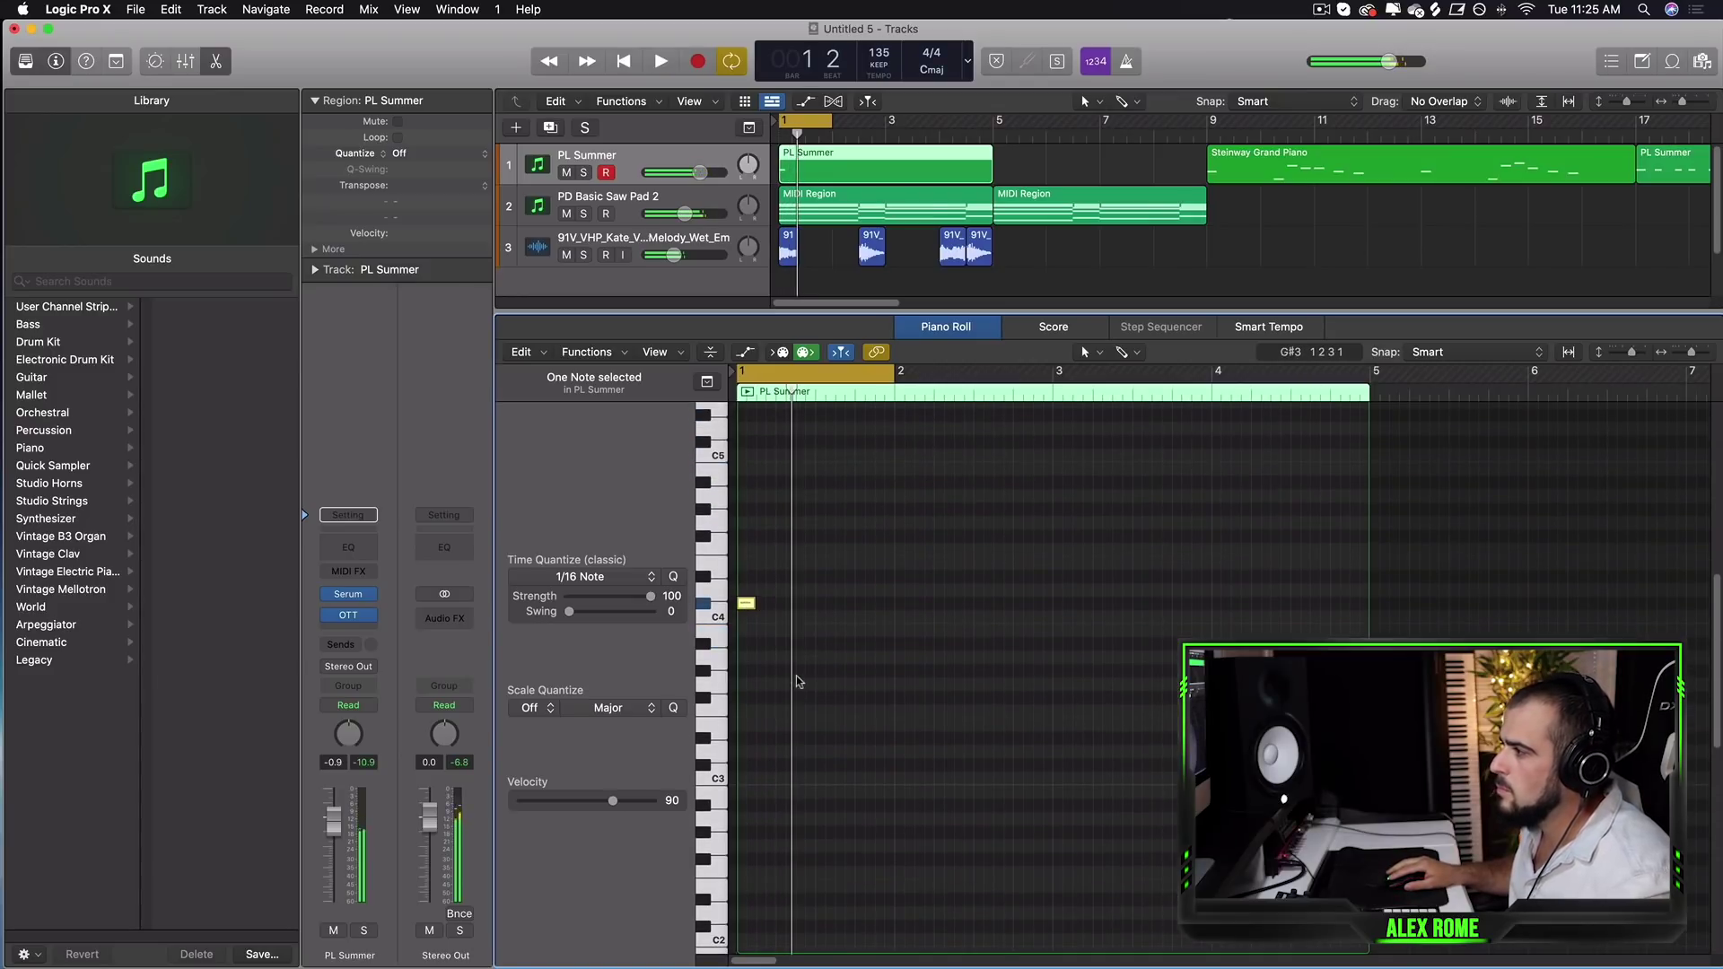
left_click_drag(805, 685, 808, 672)
Add a third note near C4, audition the phrase, and extend the loop to bar 5.
key("space")
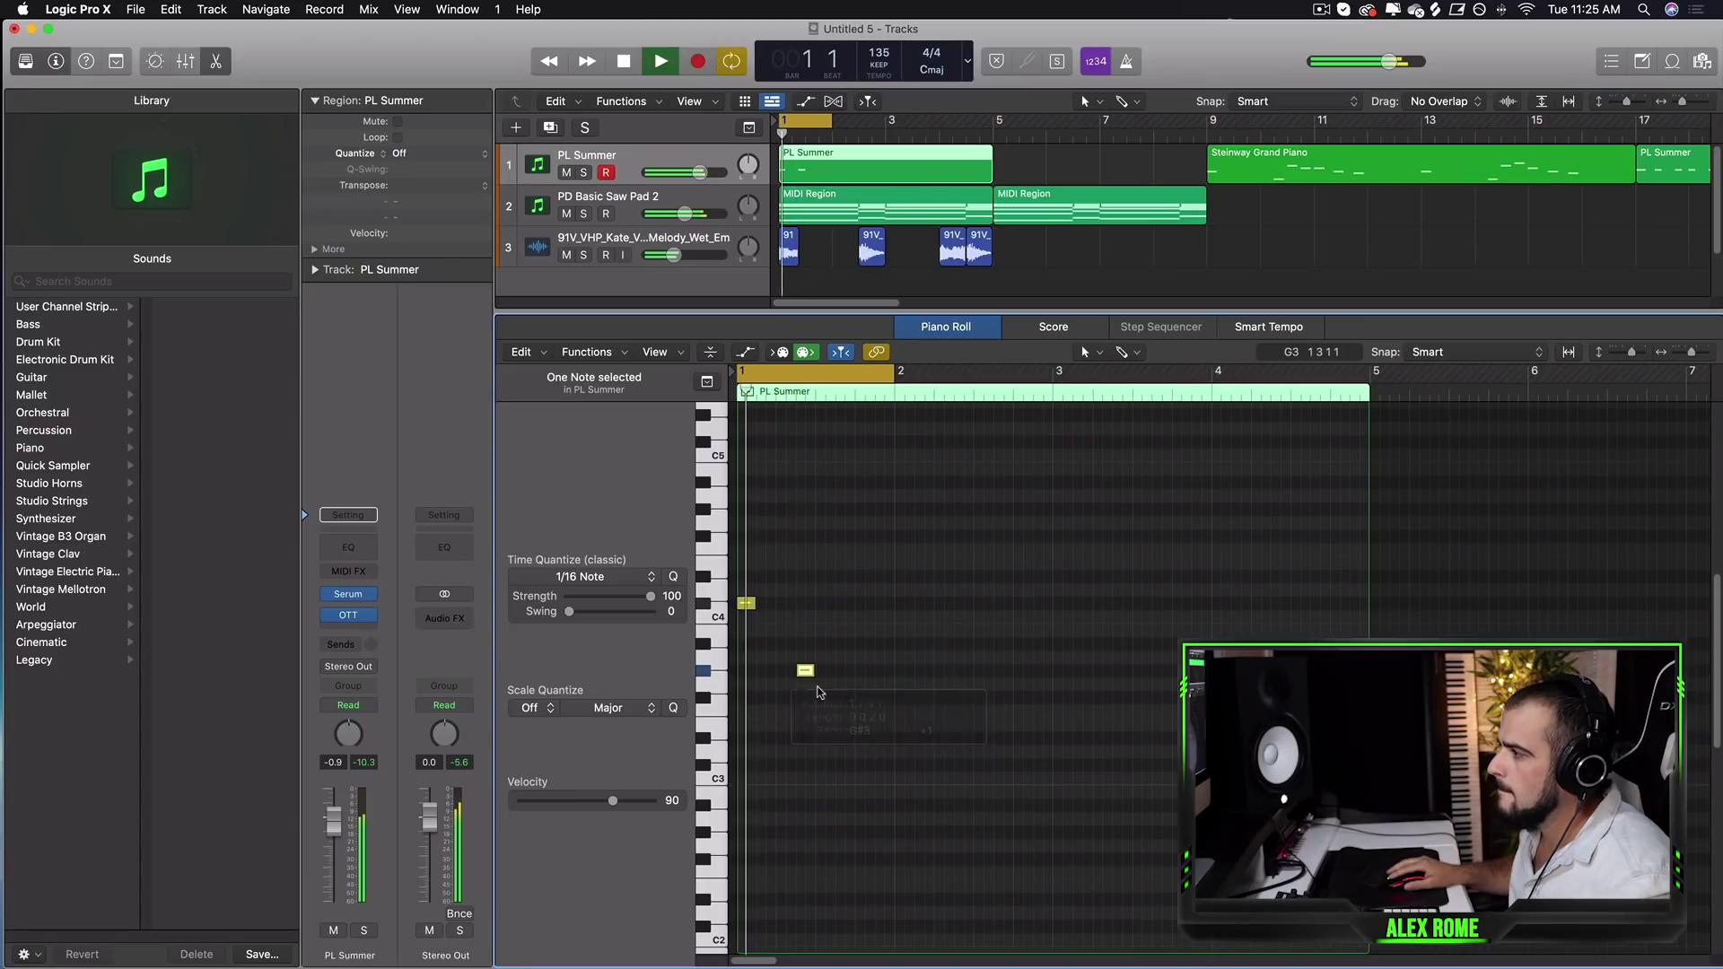
left_click(817, 692)
key("space")
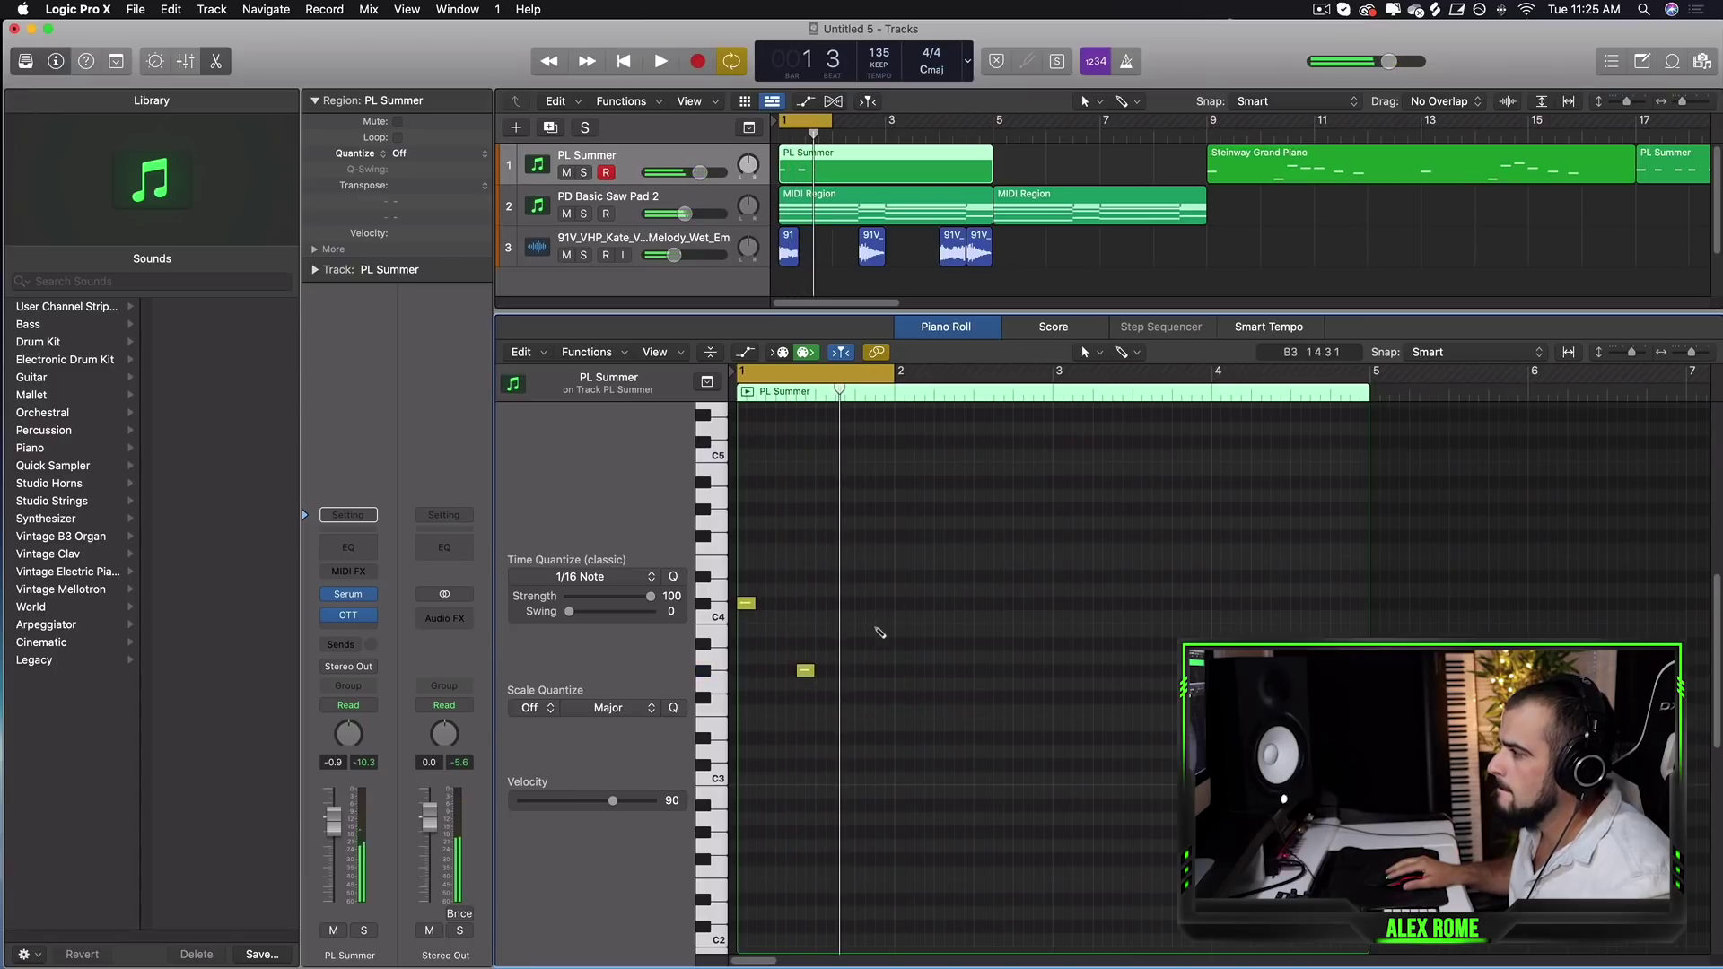
mouse_move(883, 636)
left_mouse_down()
mouse_move(884, 617)
mouse_move(862, 626)
left_mouse_up()
key("space")
key("space")
key("space")
left_click(851, 743)
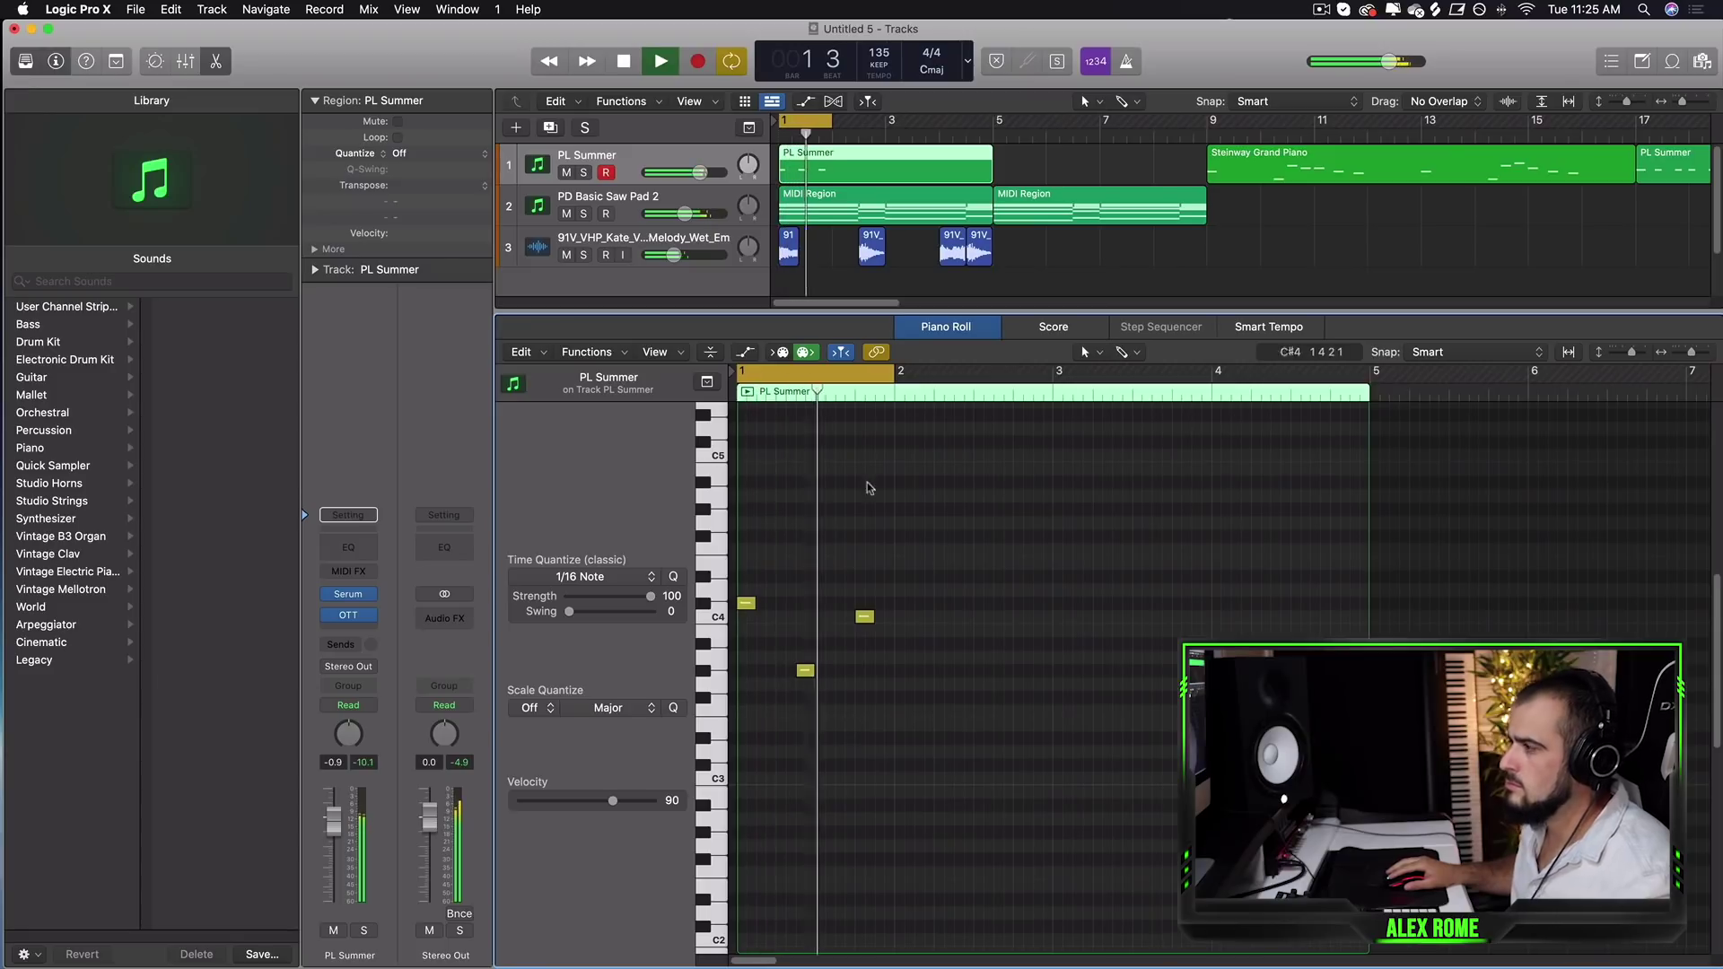
key("space")
left_click_drag(888, 381, 1360, 445)
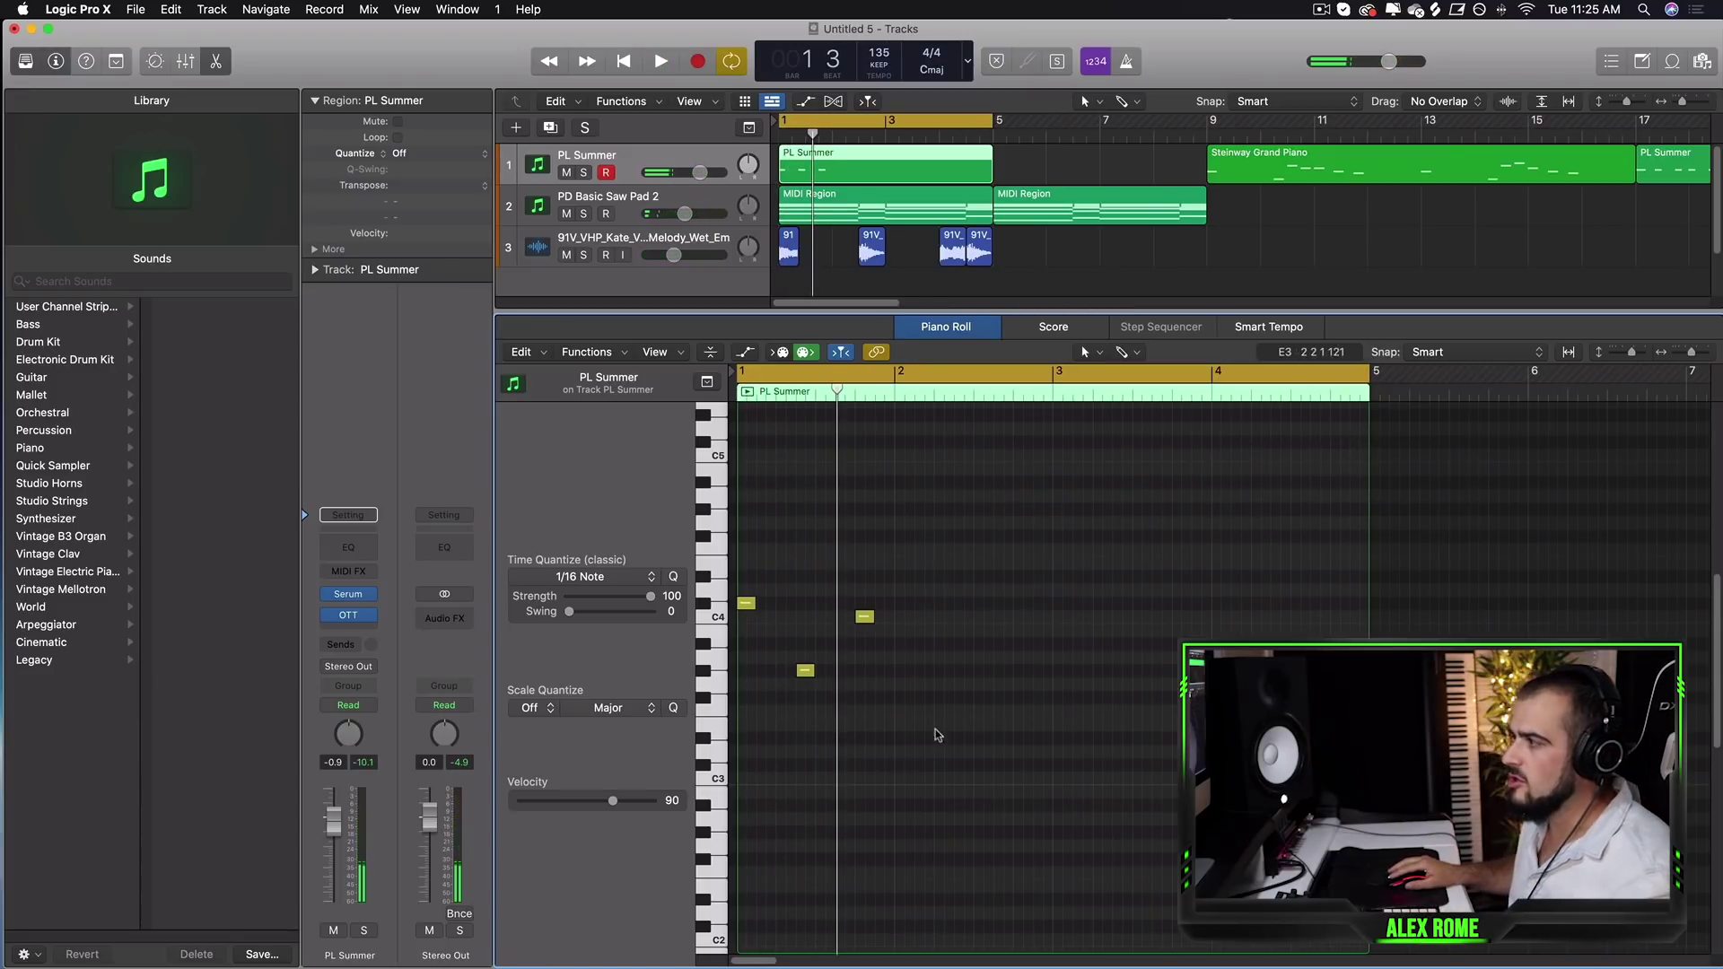
Select then deselect the three bar-1 notes, and audition the eleven-note pattern across bars 1–4.
left_click_drag(887, 758, 738, 593)
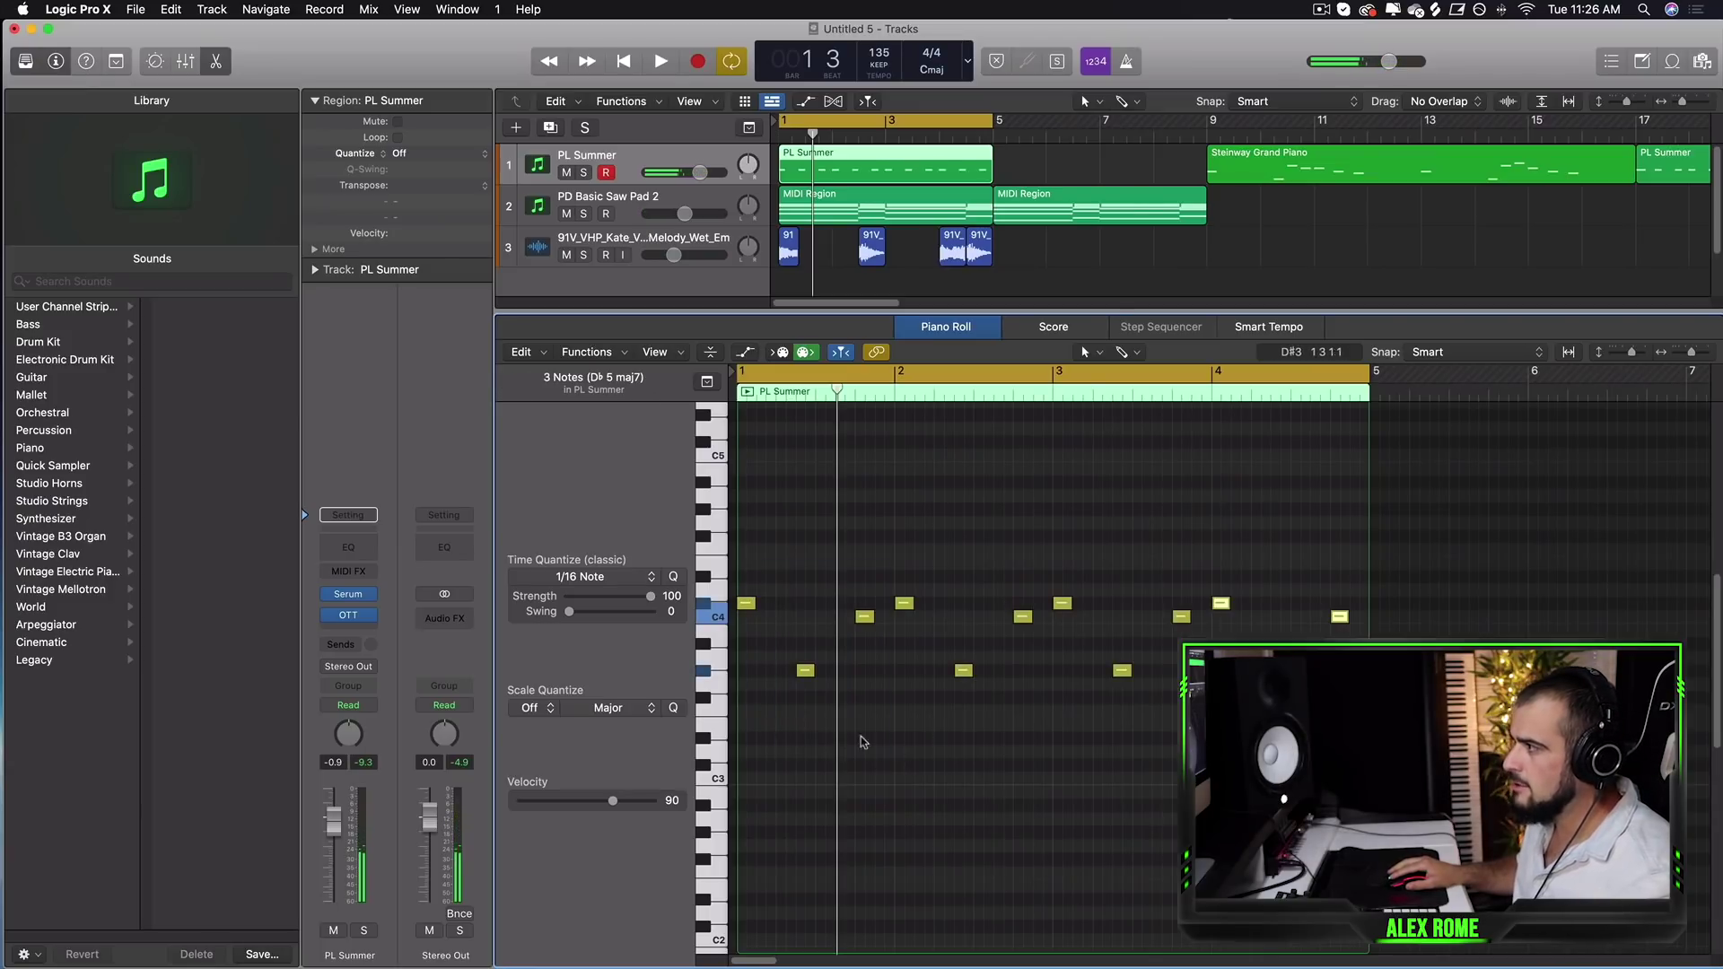
left_click(1307, 626)
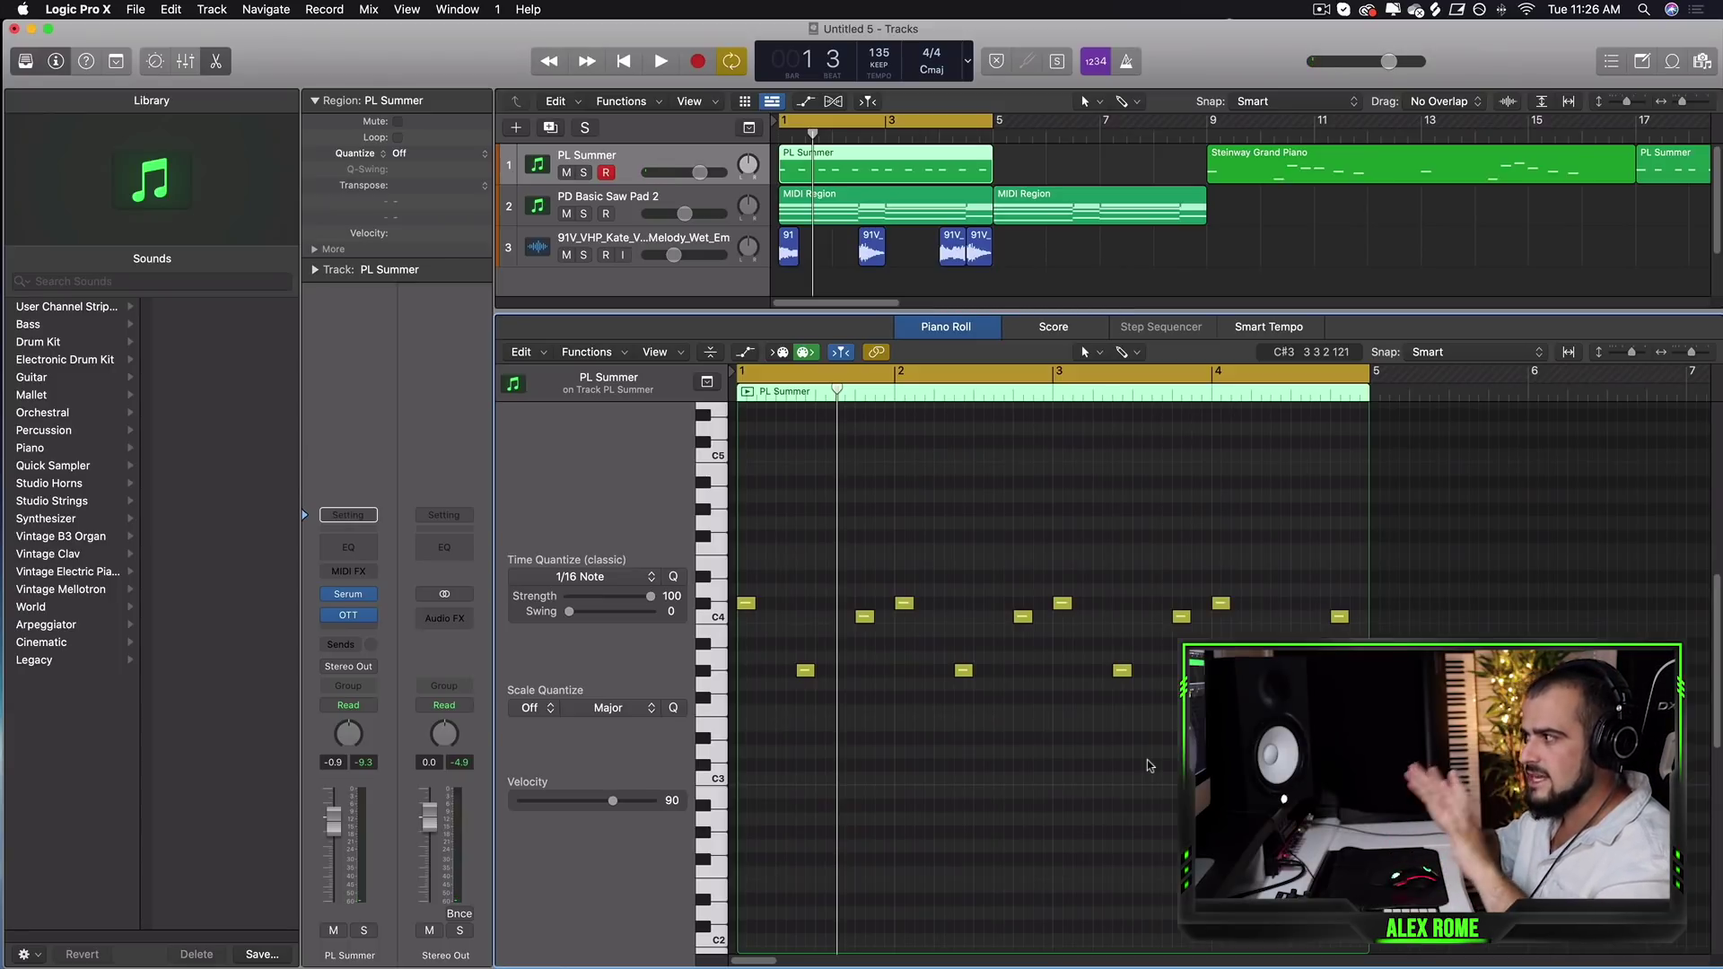
key("space")
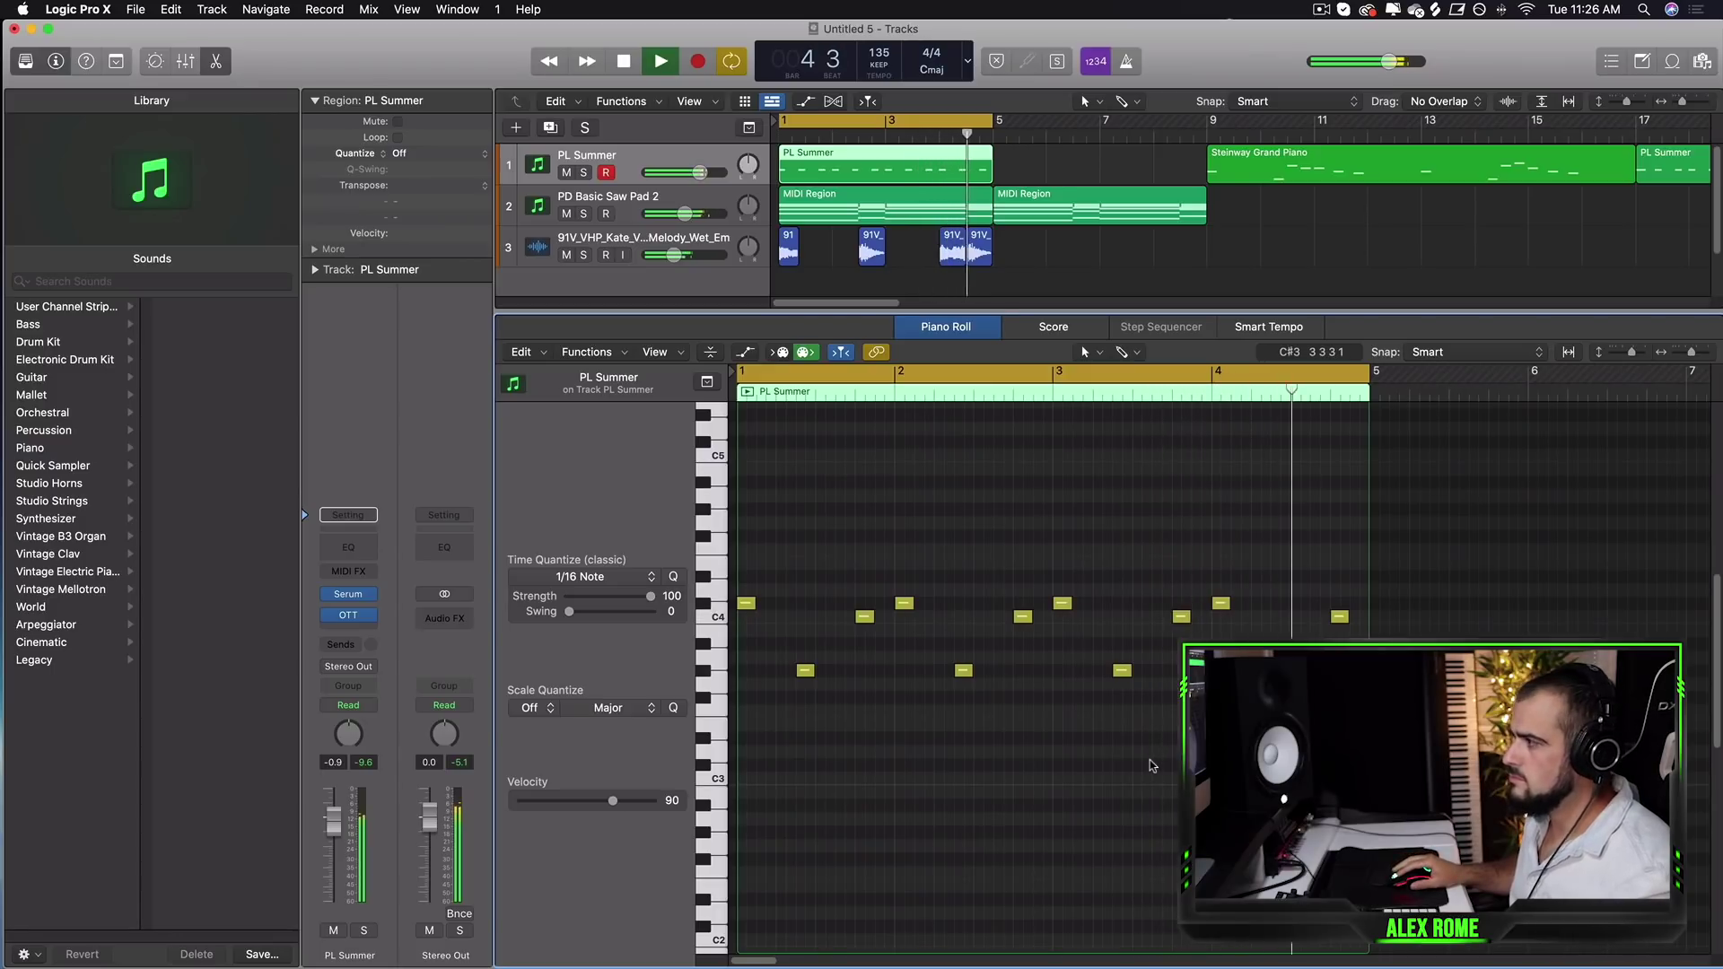
key("space")
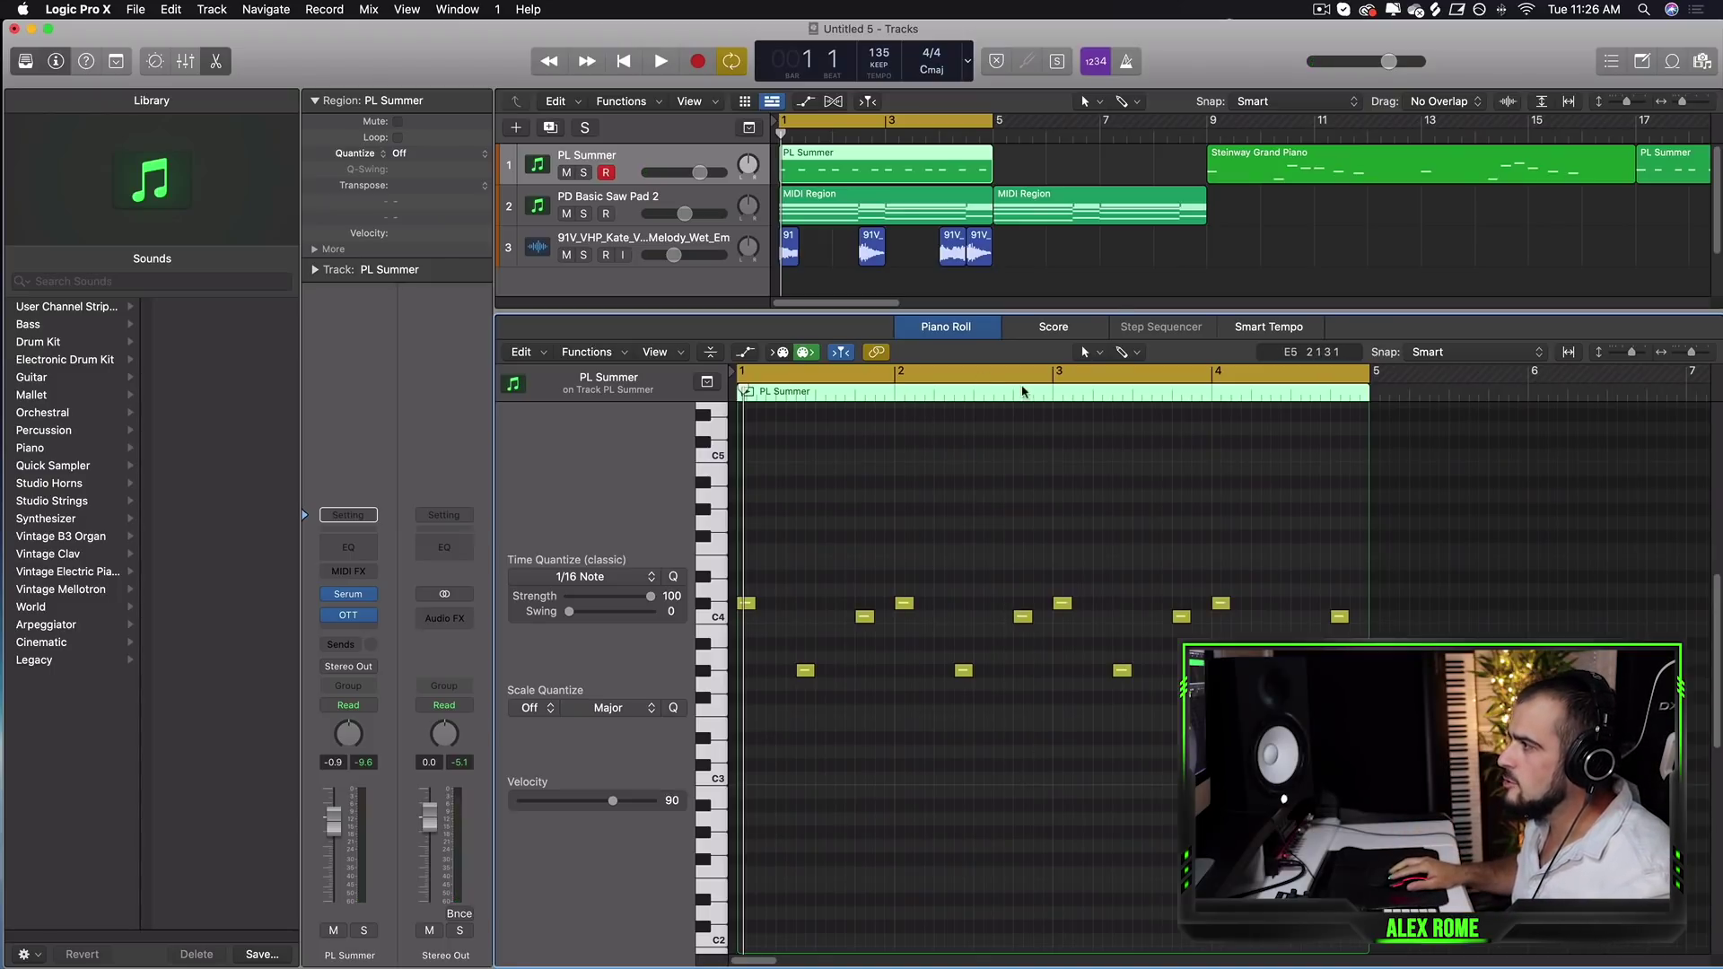
Loop the first two bars and raise the late bar-2 note three semitones above C4.
left_click_drag(1041, 377, 740, 377)
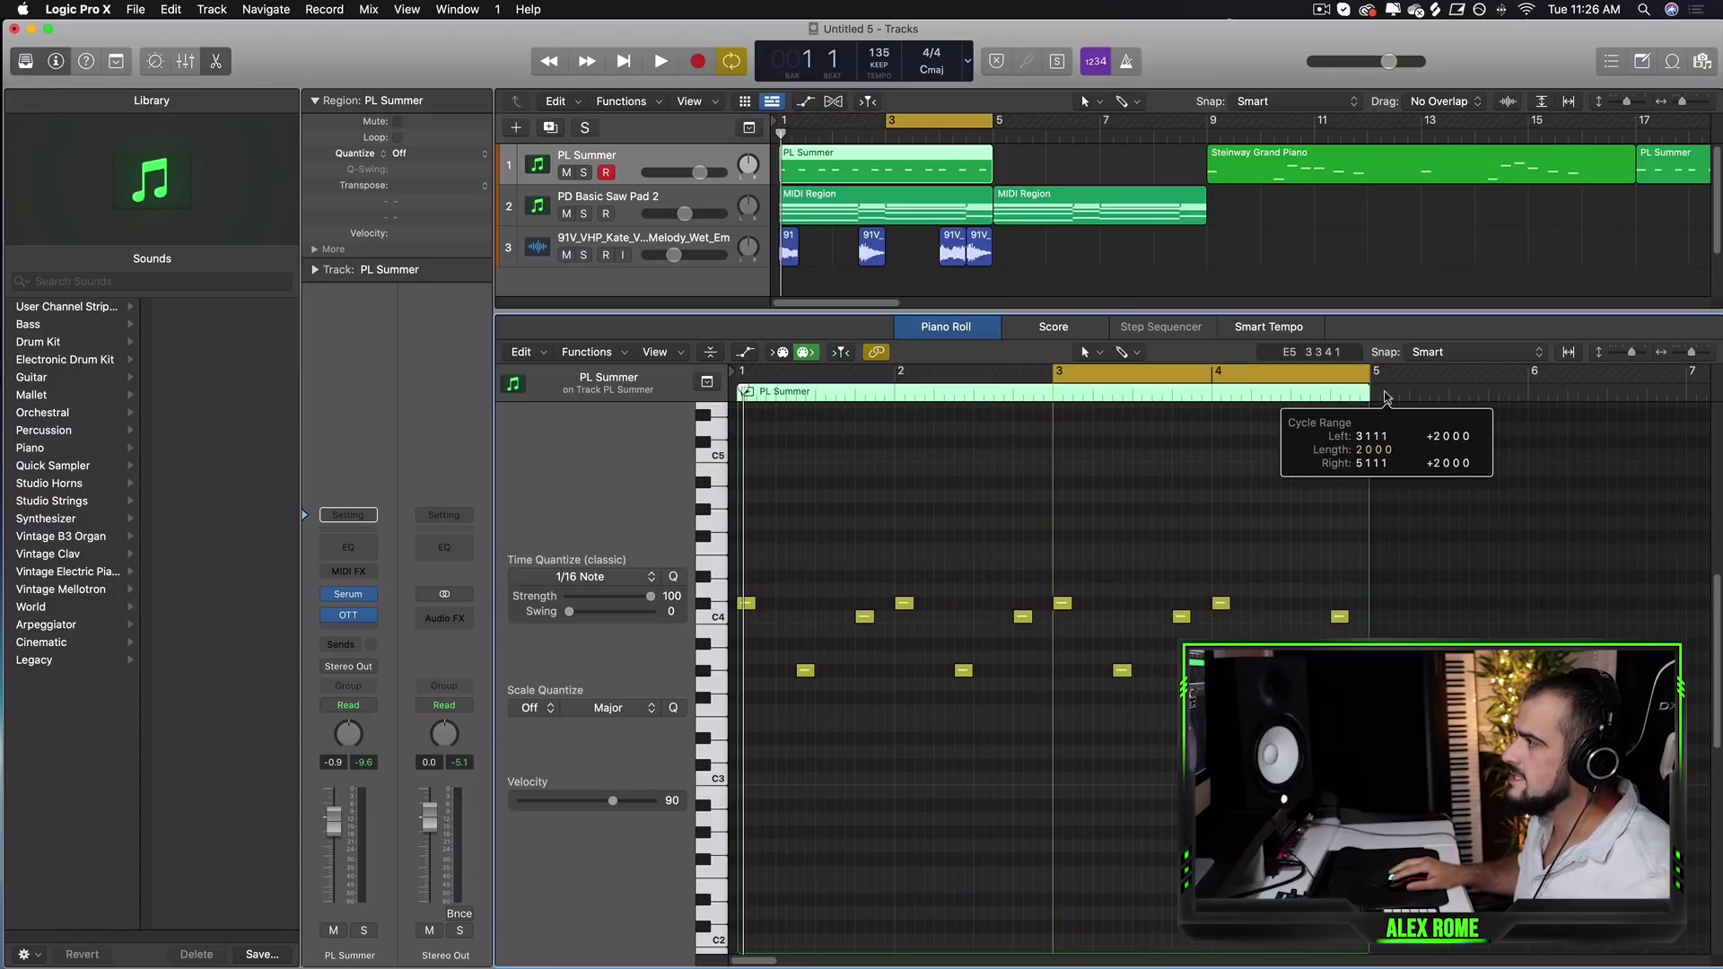
left_click(1330, 376)
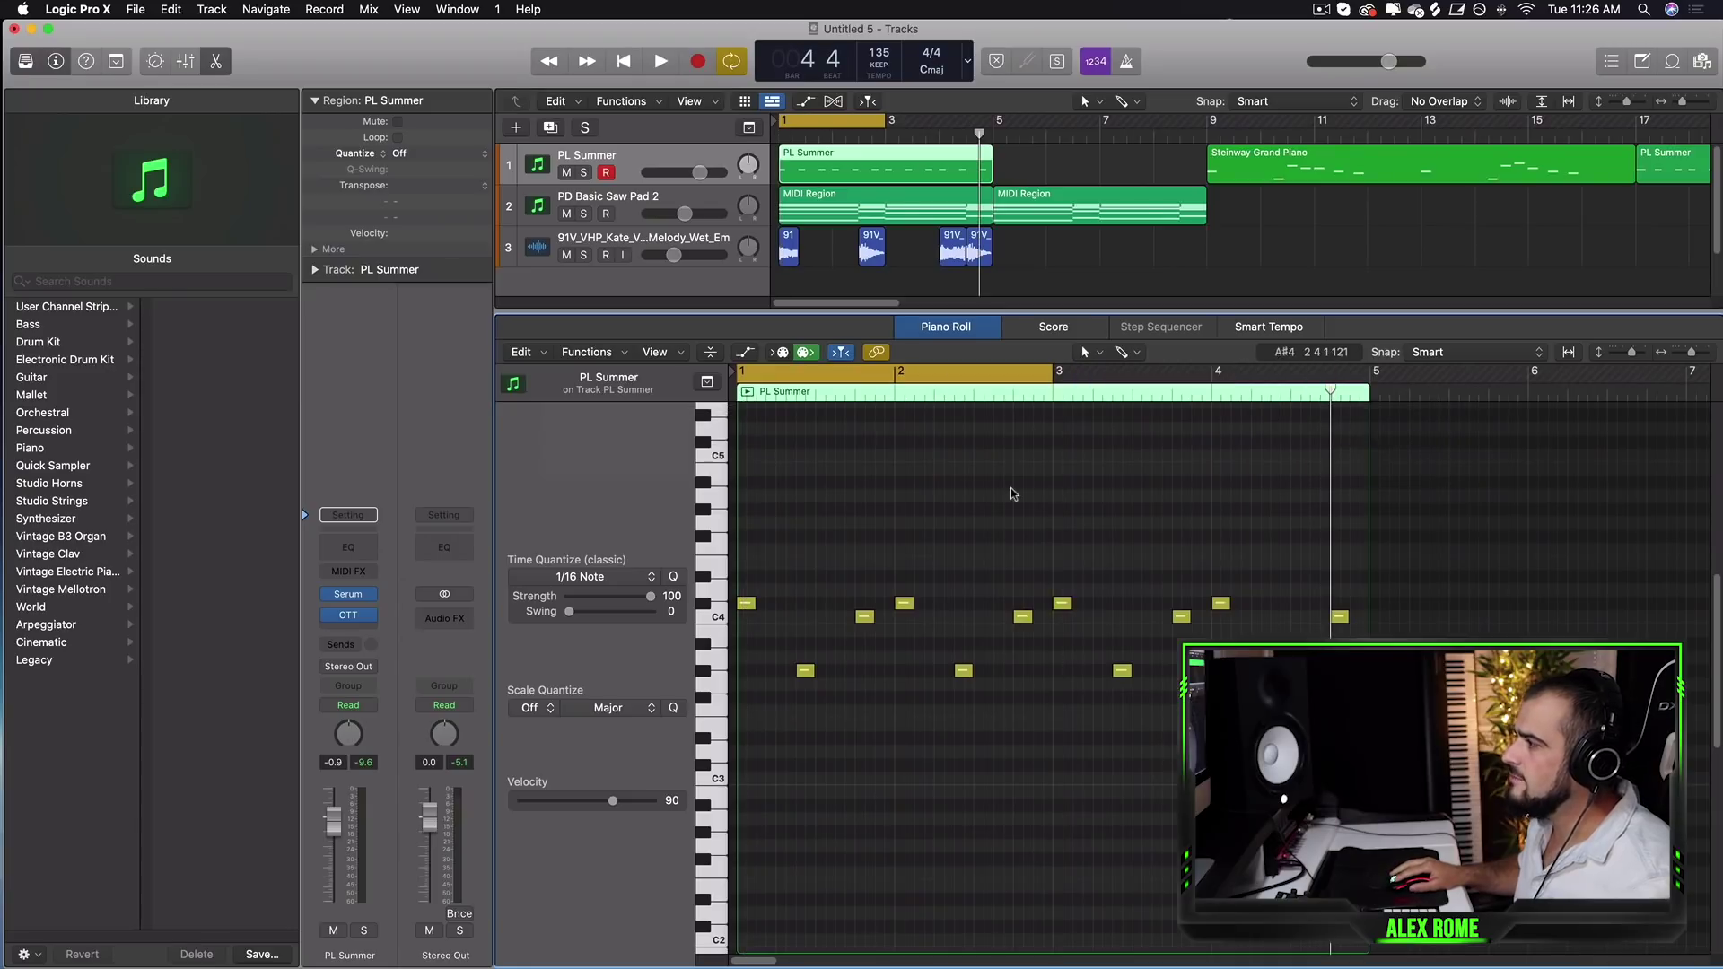
left_click_drag(1024, 621, 1023, 575)
left_click(1059, 796)
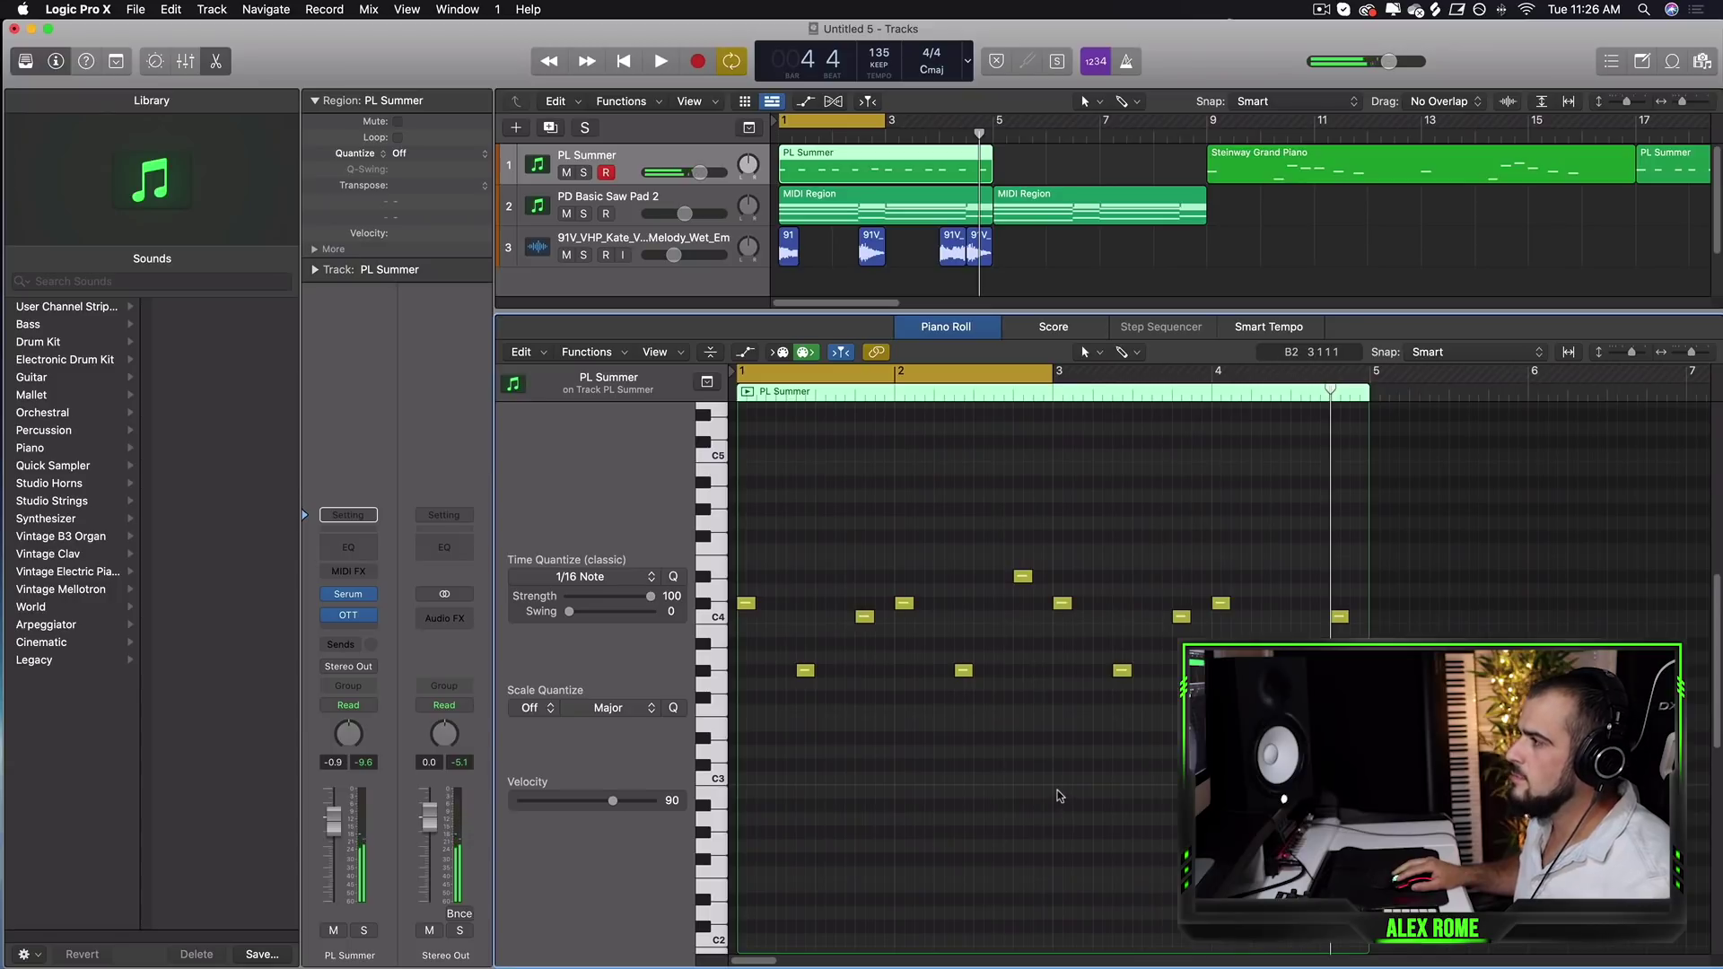
left_click(1023, 577)
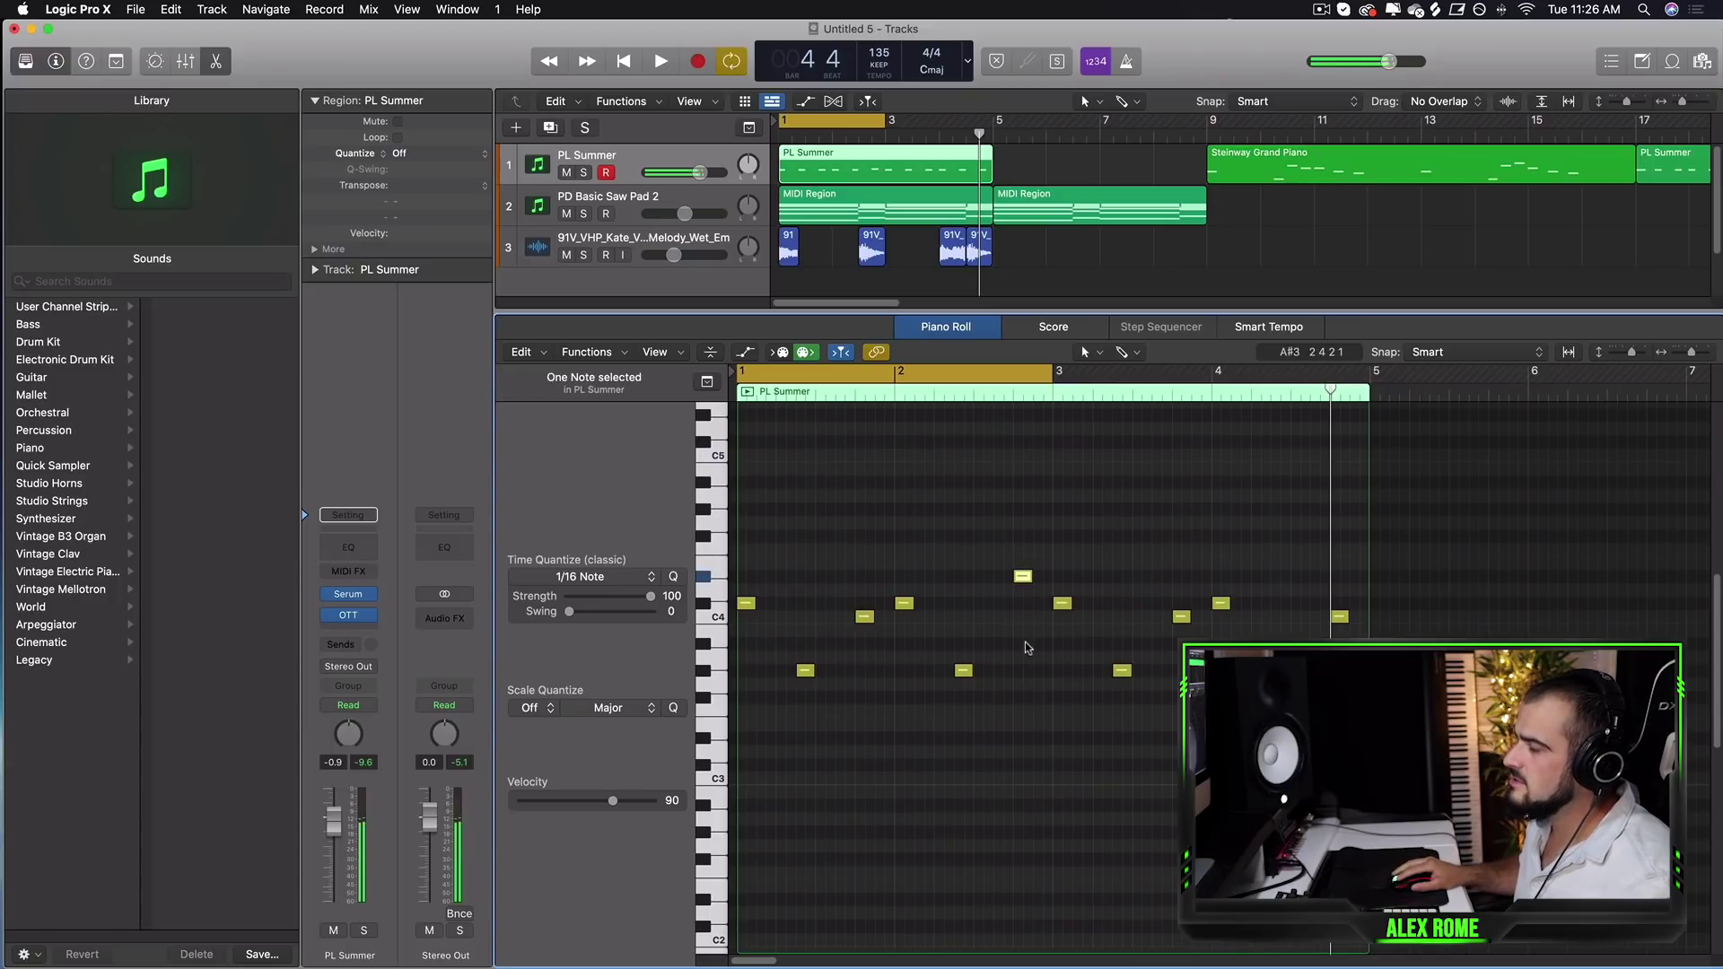
left_click(1024, 643)
Audition, push that note two more semitones to F4, and turn the cycle off.
key("space")
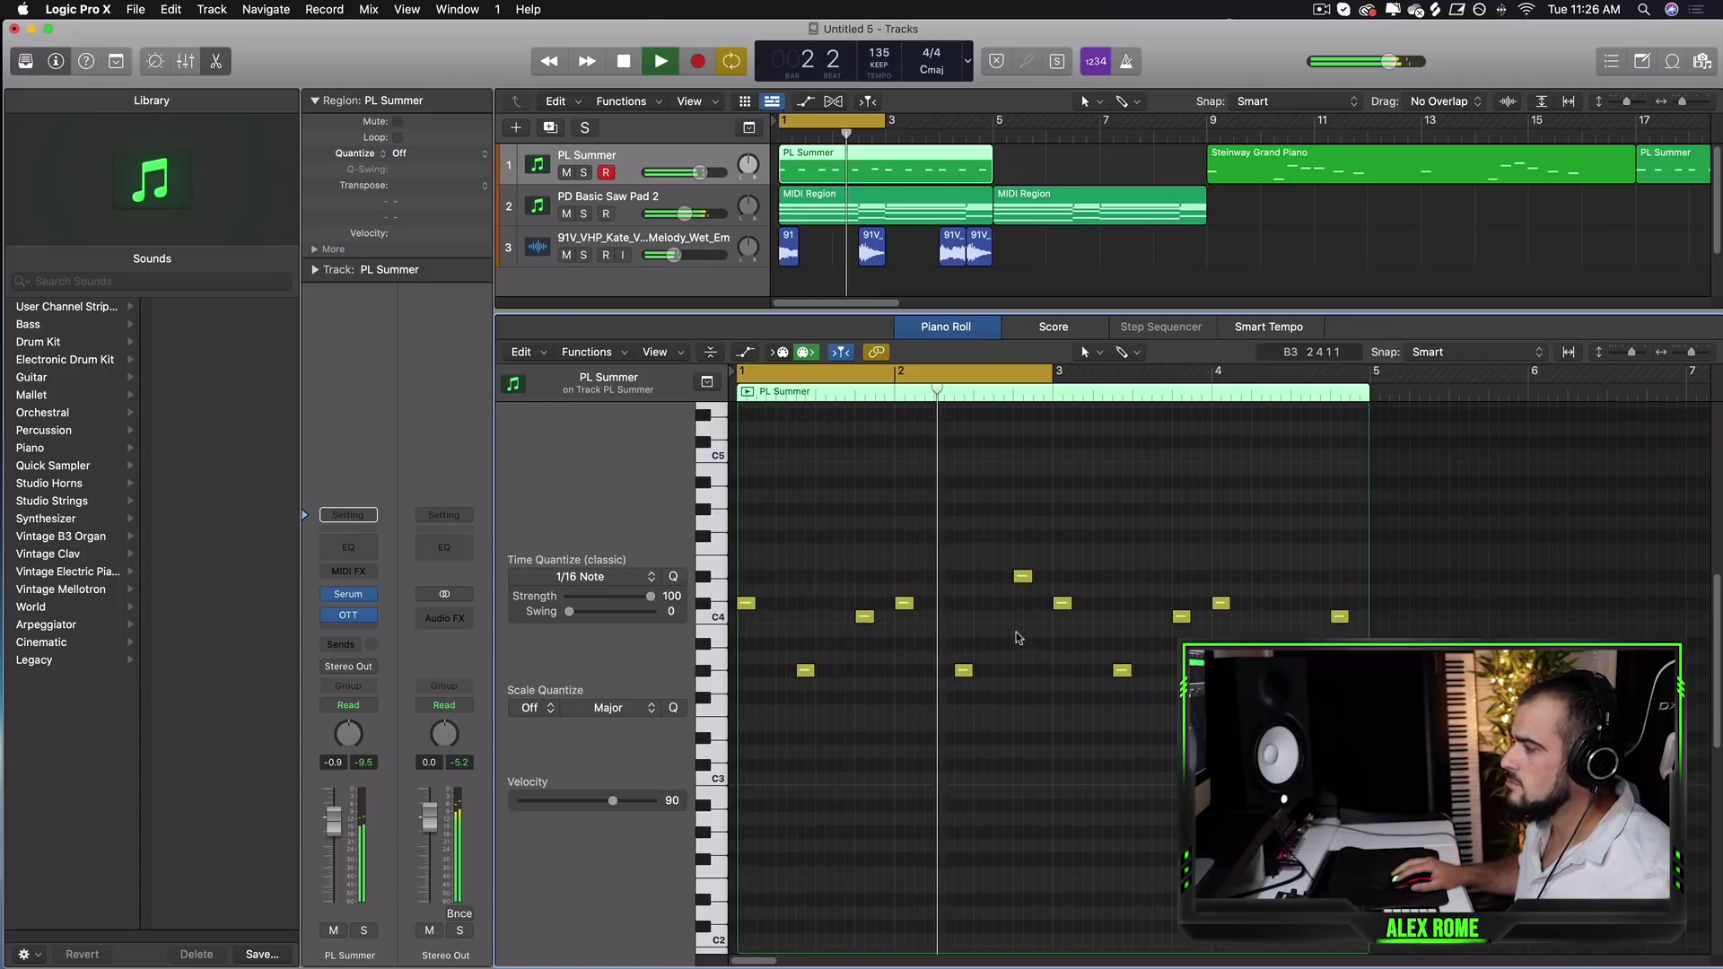
key("space")
left_click_drag(1023, 577, 1022, 550)
key("space")
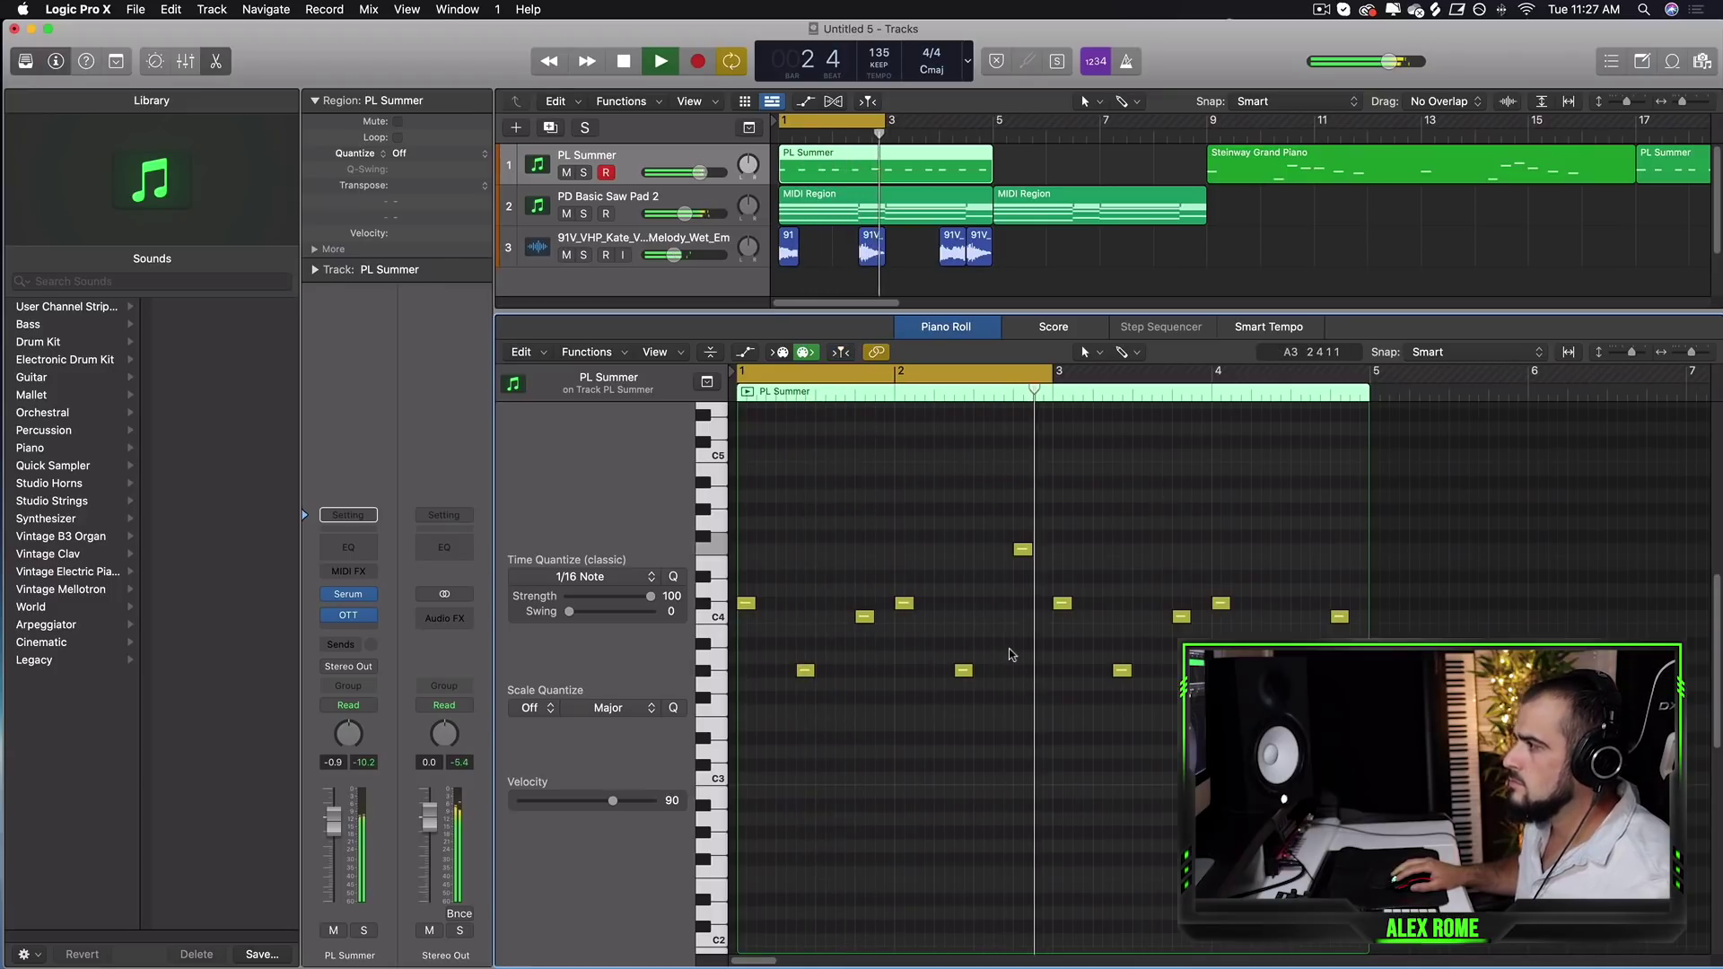
key("space")
left_click(1008, 371)
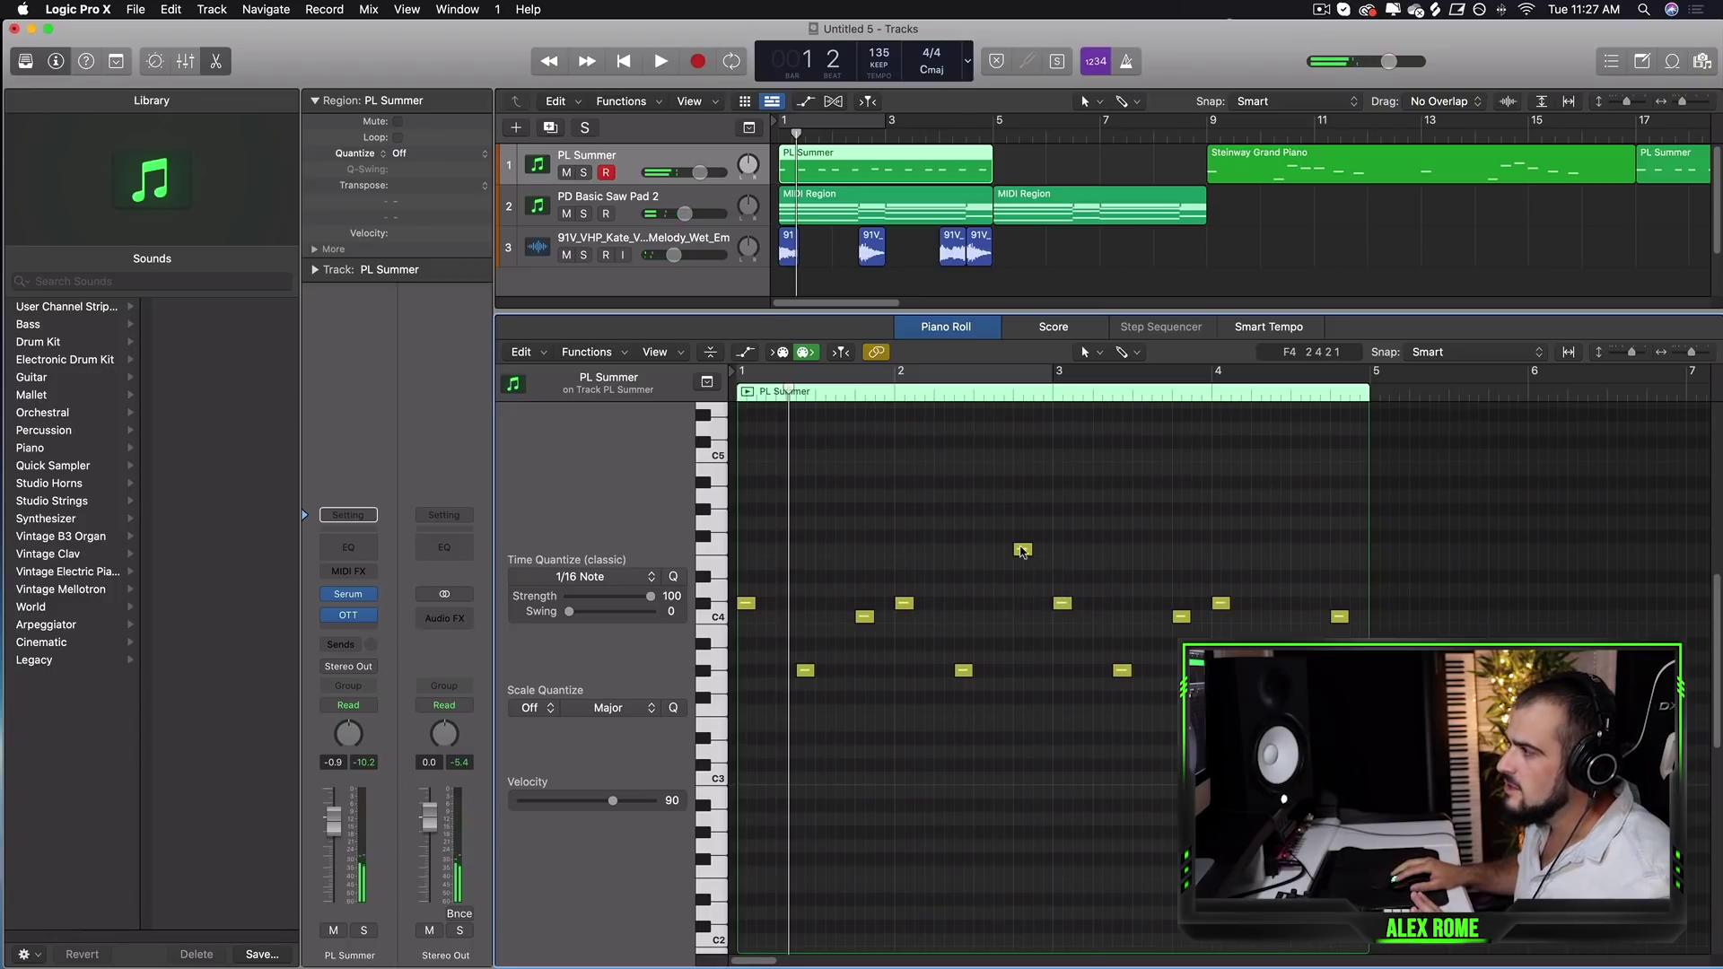
Loop mid-bar 2 through bar 4 and raise the bar 3–4 notes to D#4 and F4.
left_click(1023, 549)
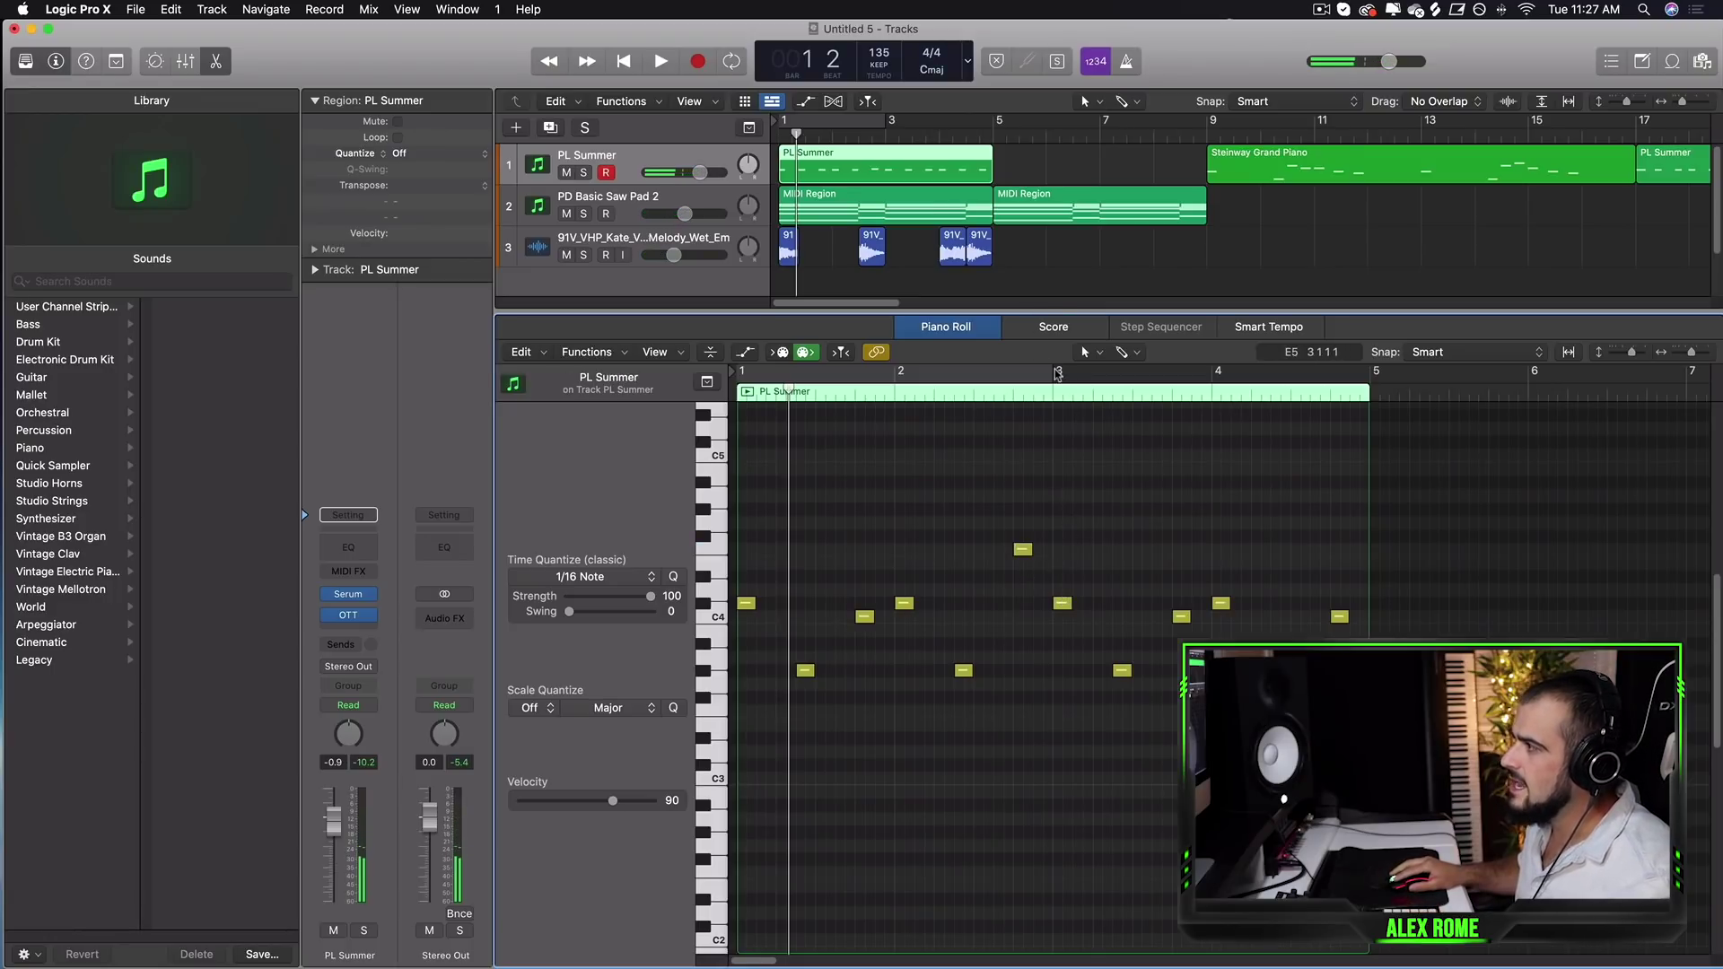
left_click_drag(1057, 370, 1355, 395)
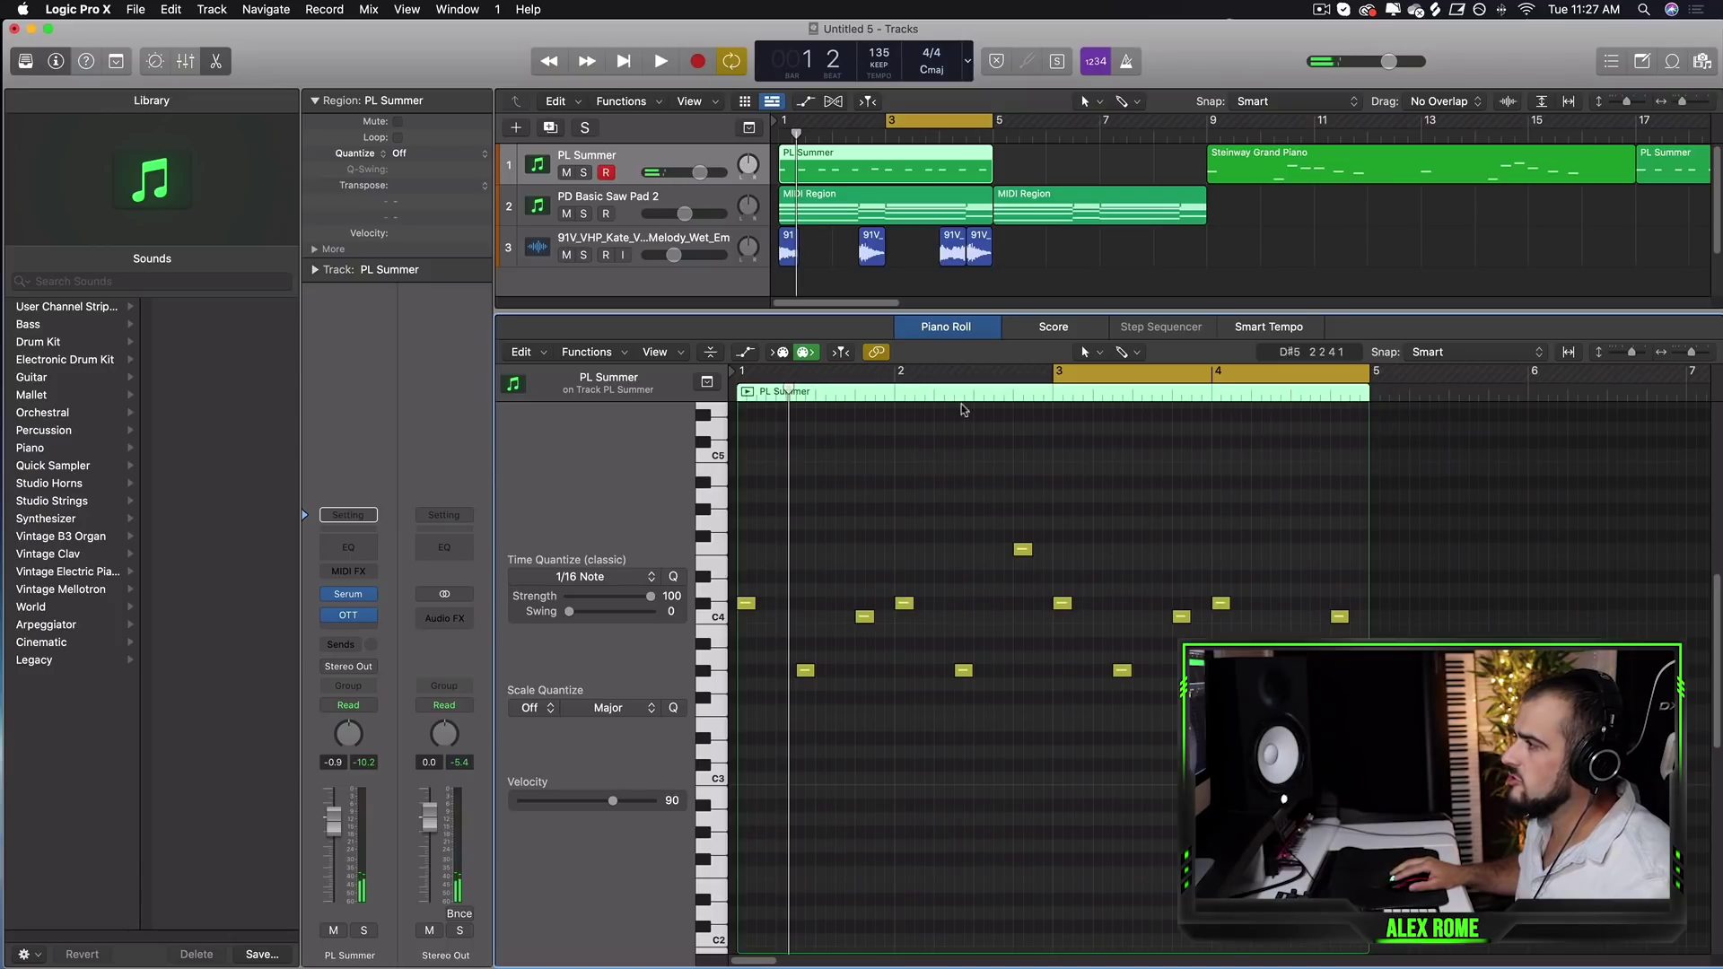
left_click_drag(985, 370, 1402, 371)
key("space")
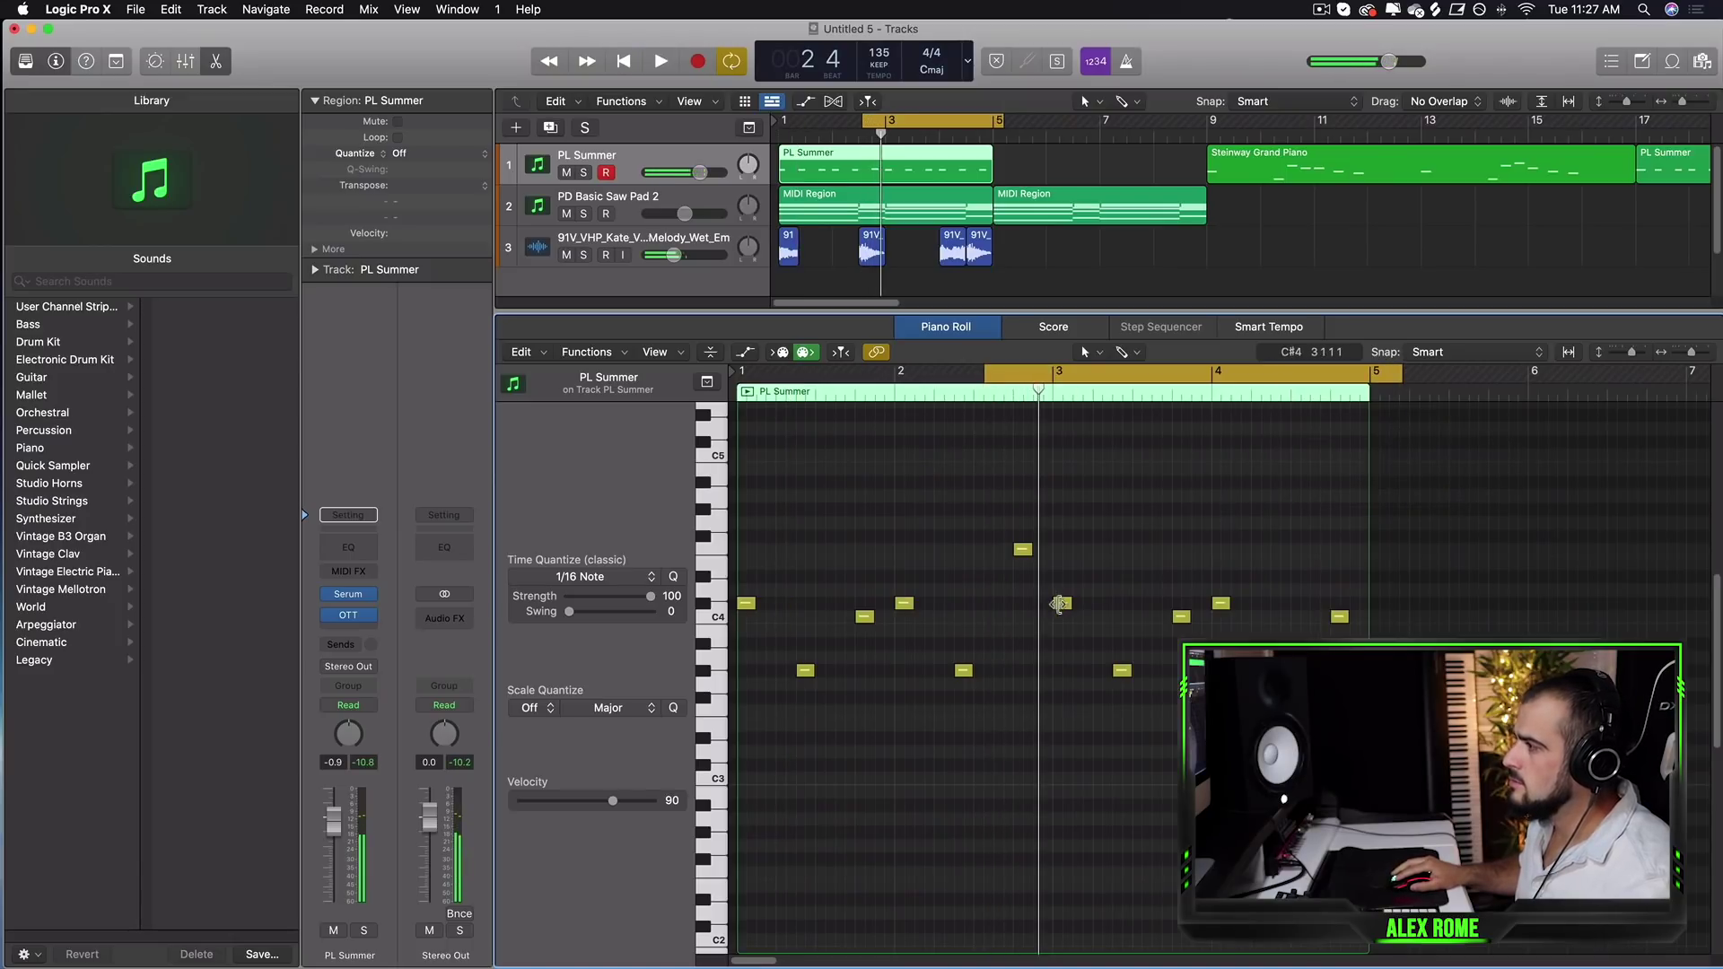
left_click_drag(1060, 603, 1062, 576)
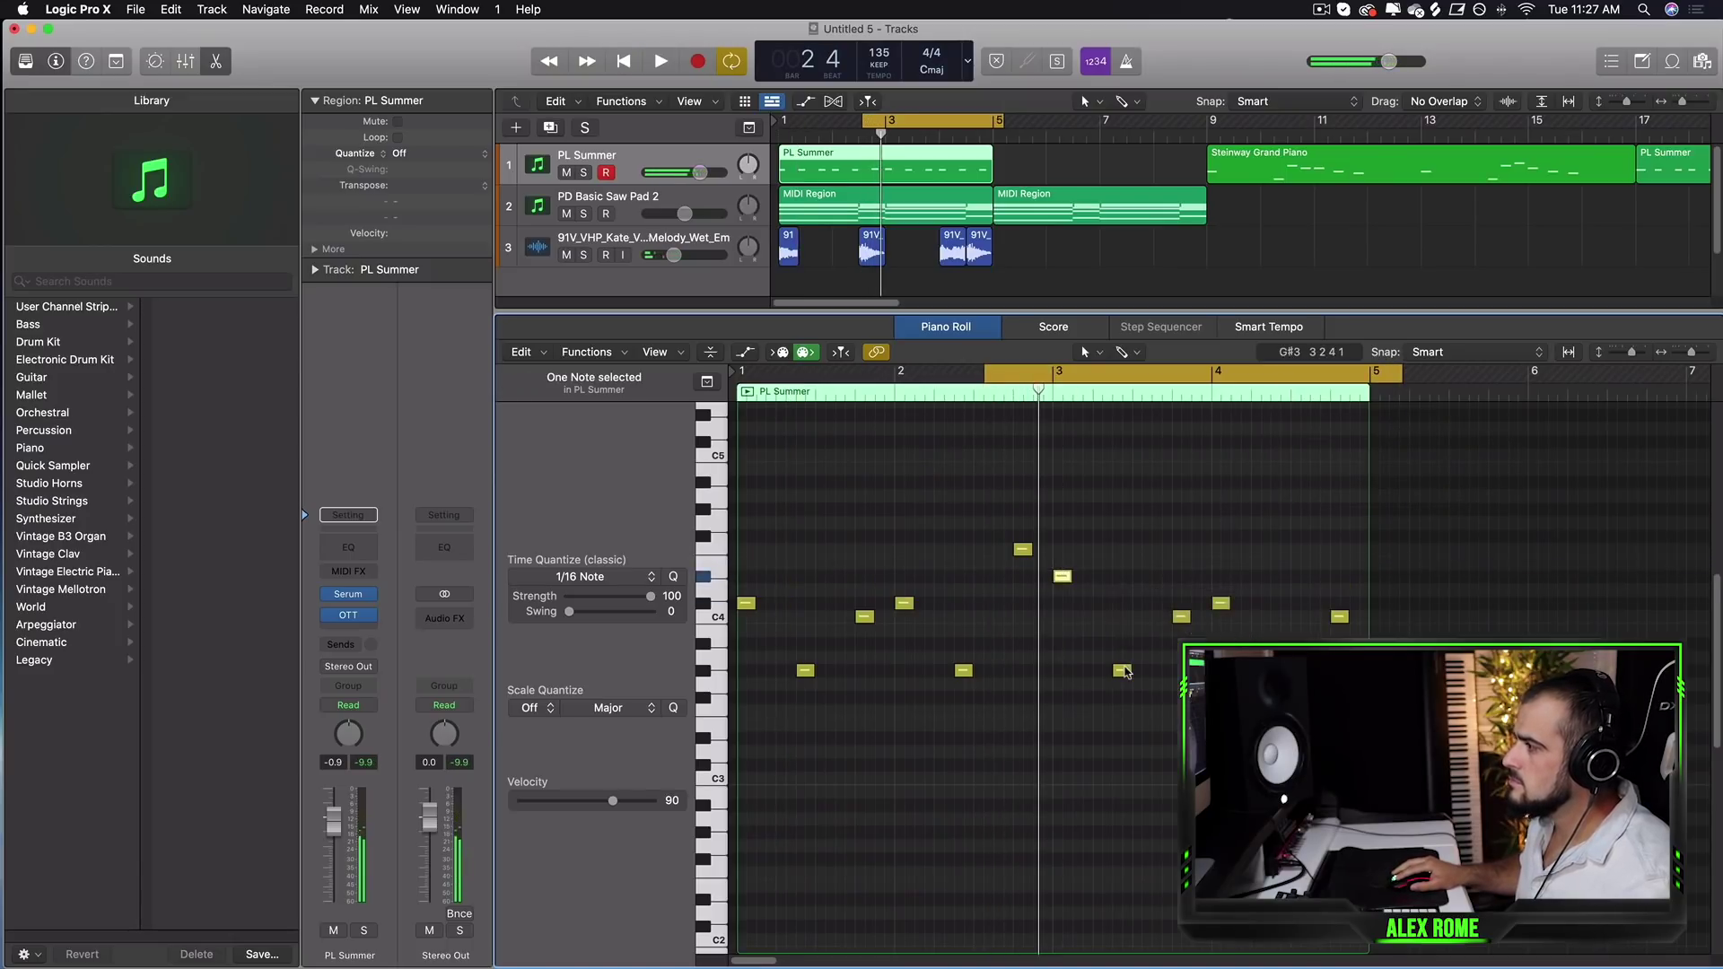
left_click_drag(1182, 608, 1222, 578)
left_click_drag(1342, 618, 1341, 551)
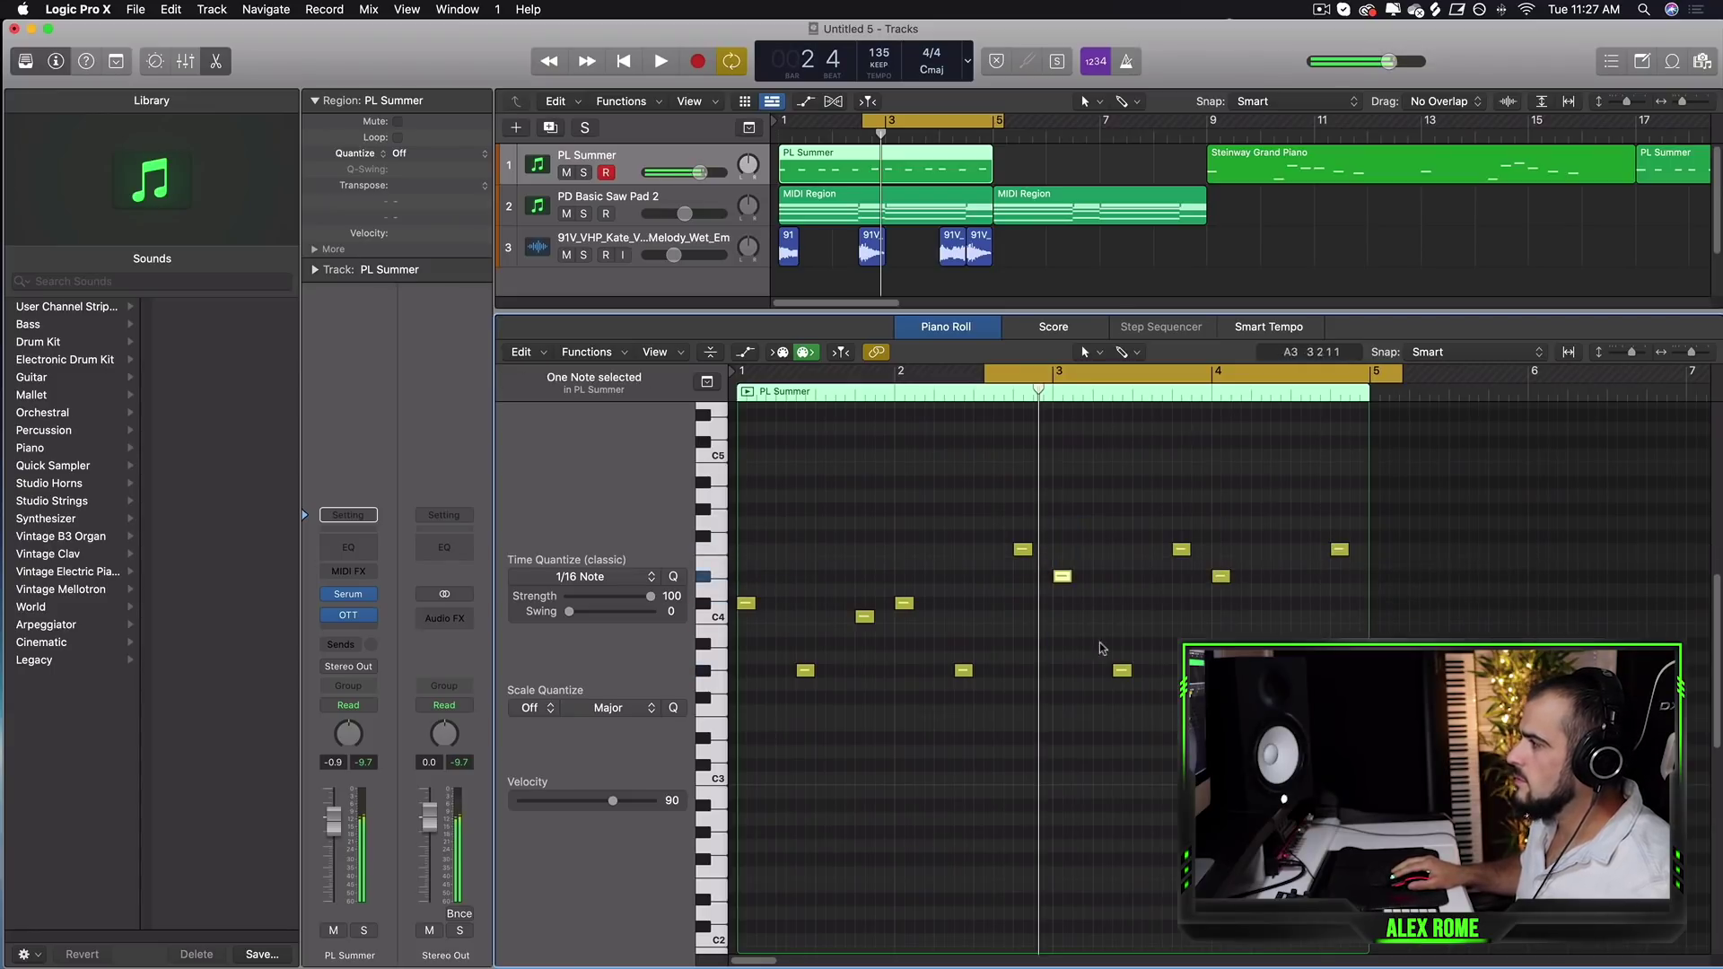
Select the bar 3–4 notes, loop bars 1–5, and play the whole melody.
left_click_drag(1209, 501, 1363, 682)
left_click_drag(1252, 767, 1057, 440)
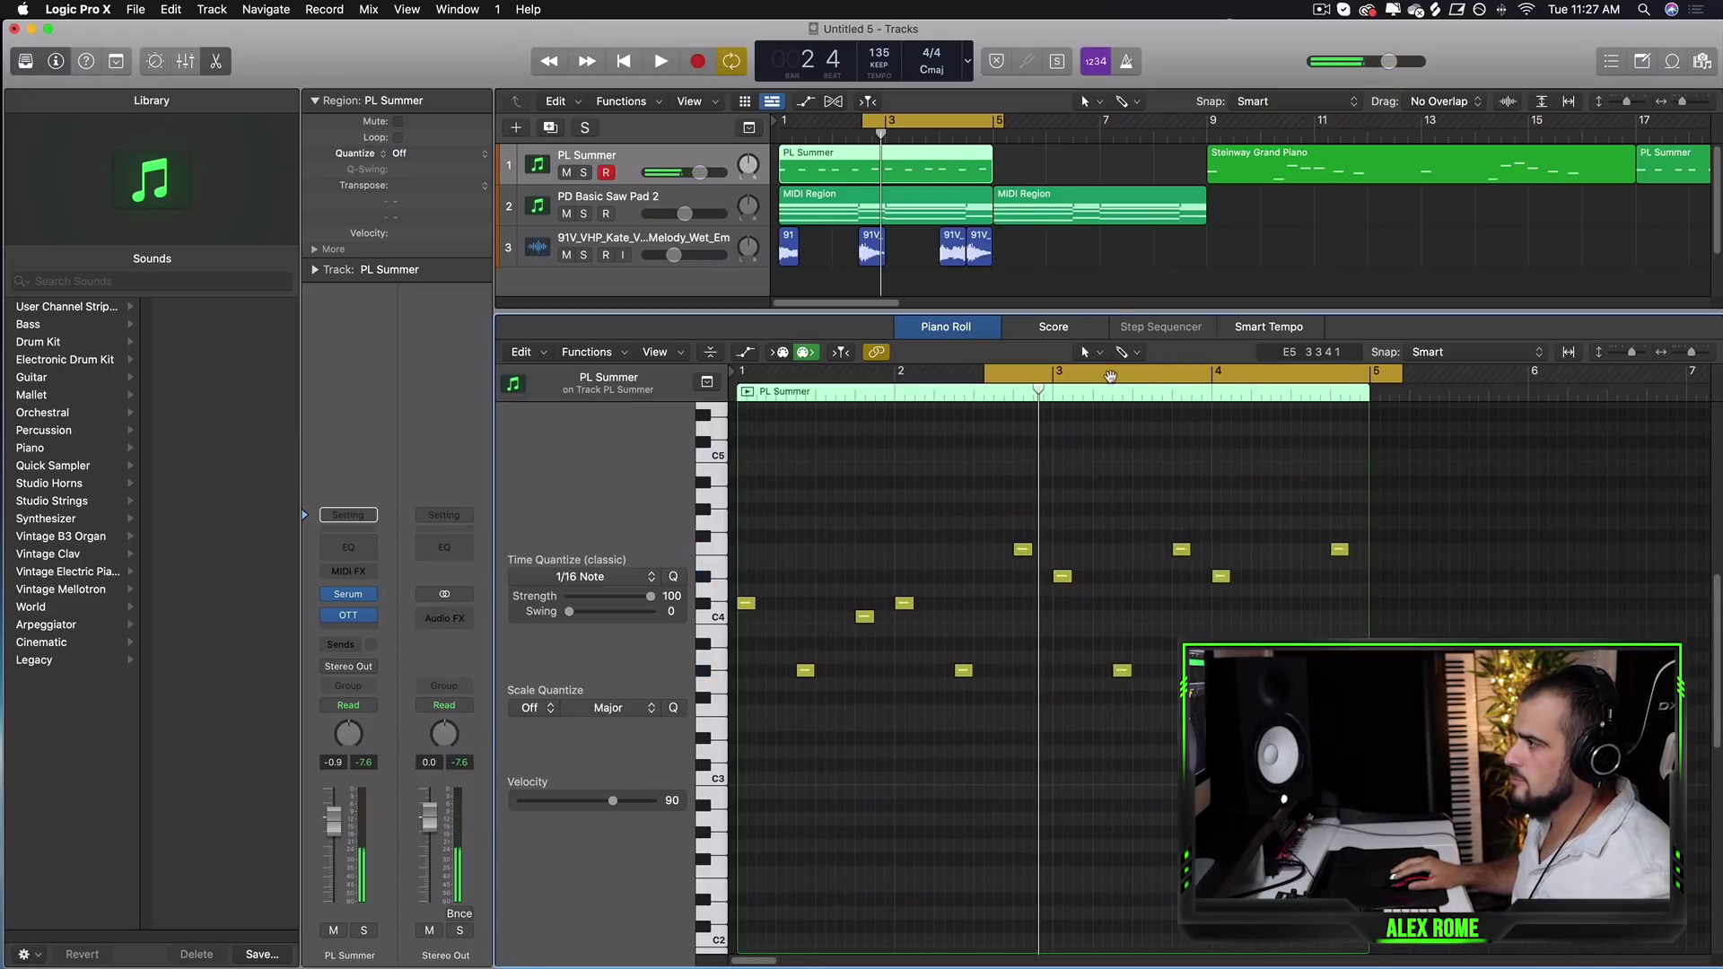
left_click_drag(1358, 378, 718, 395)
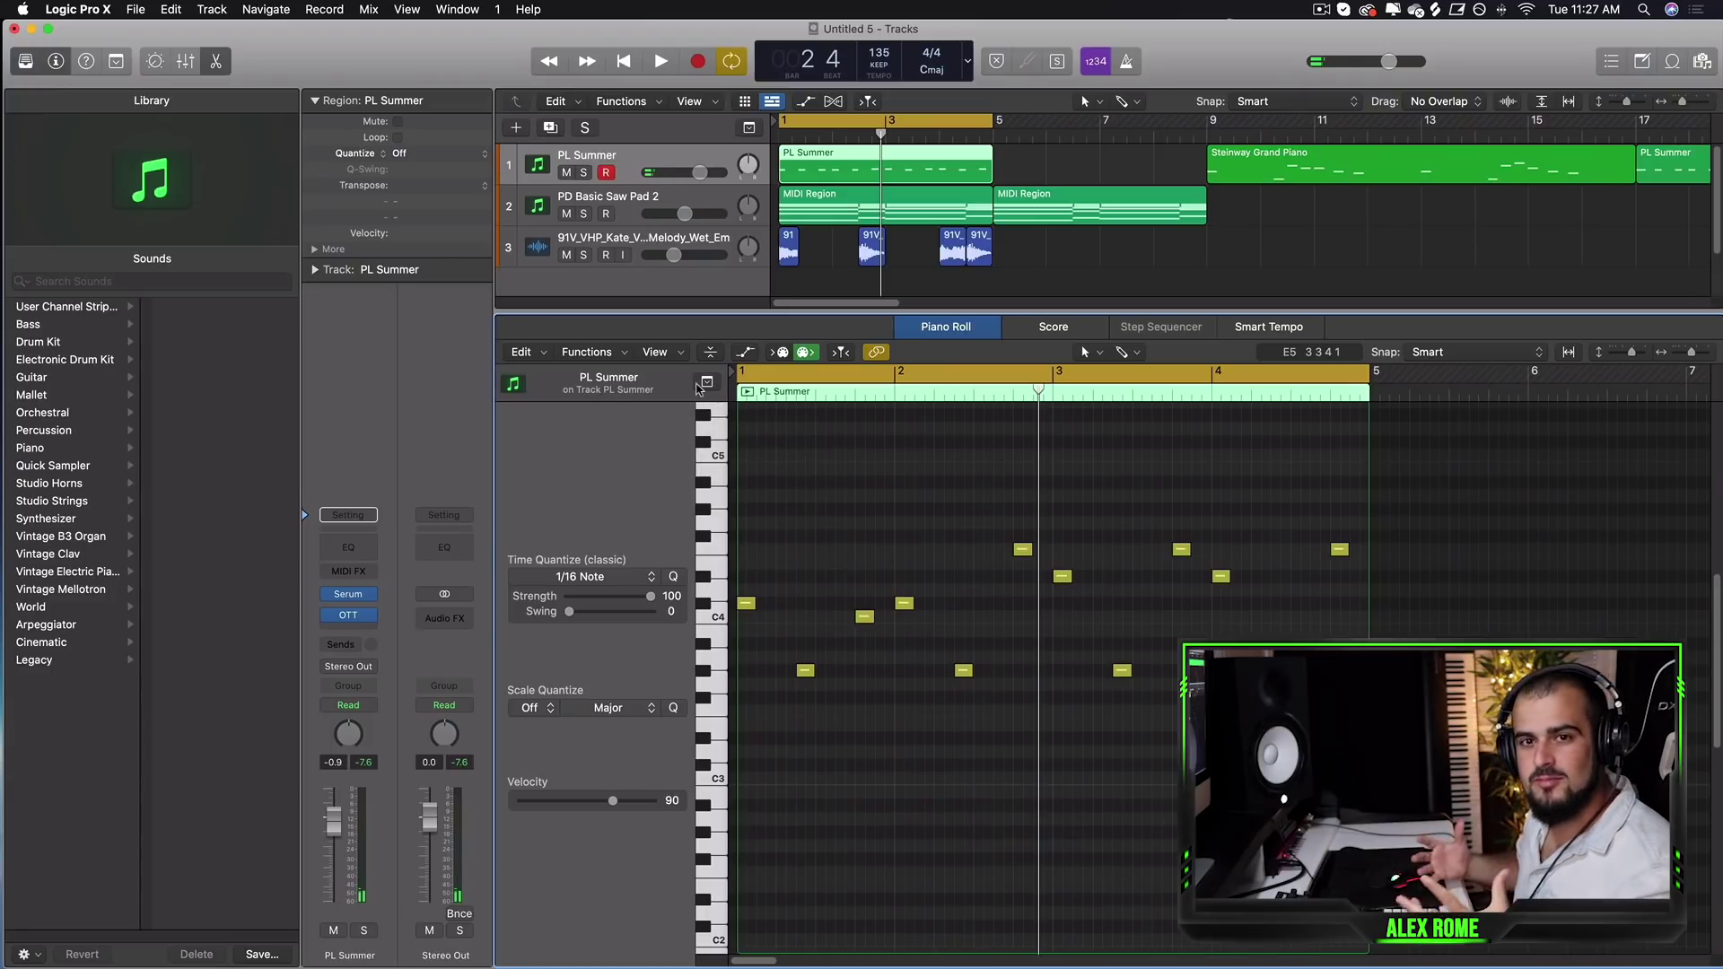
key("space")
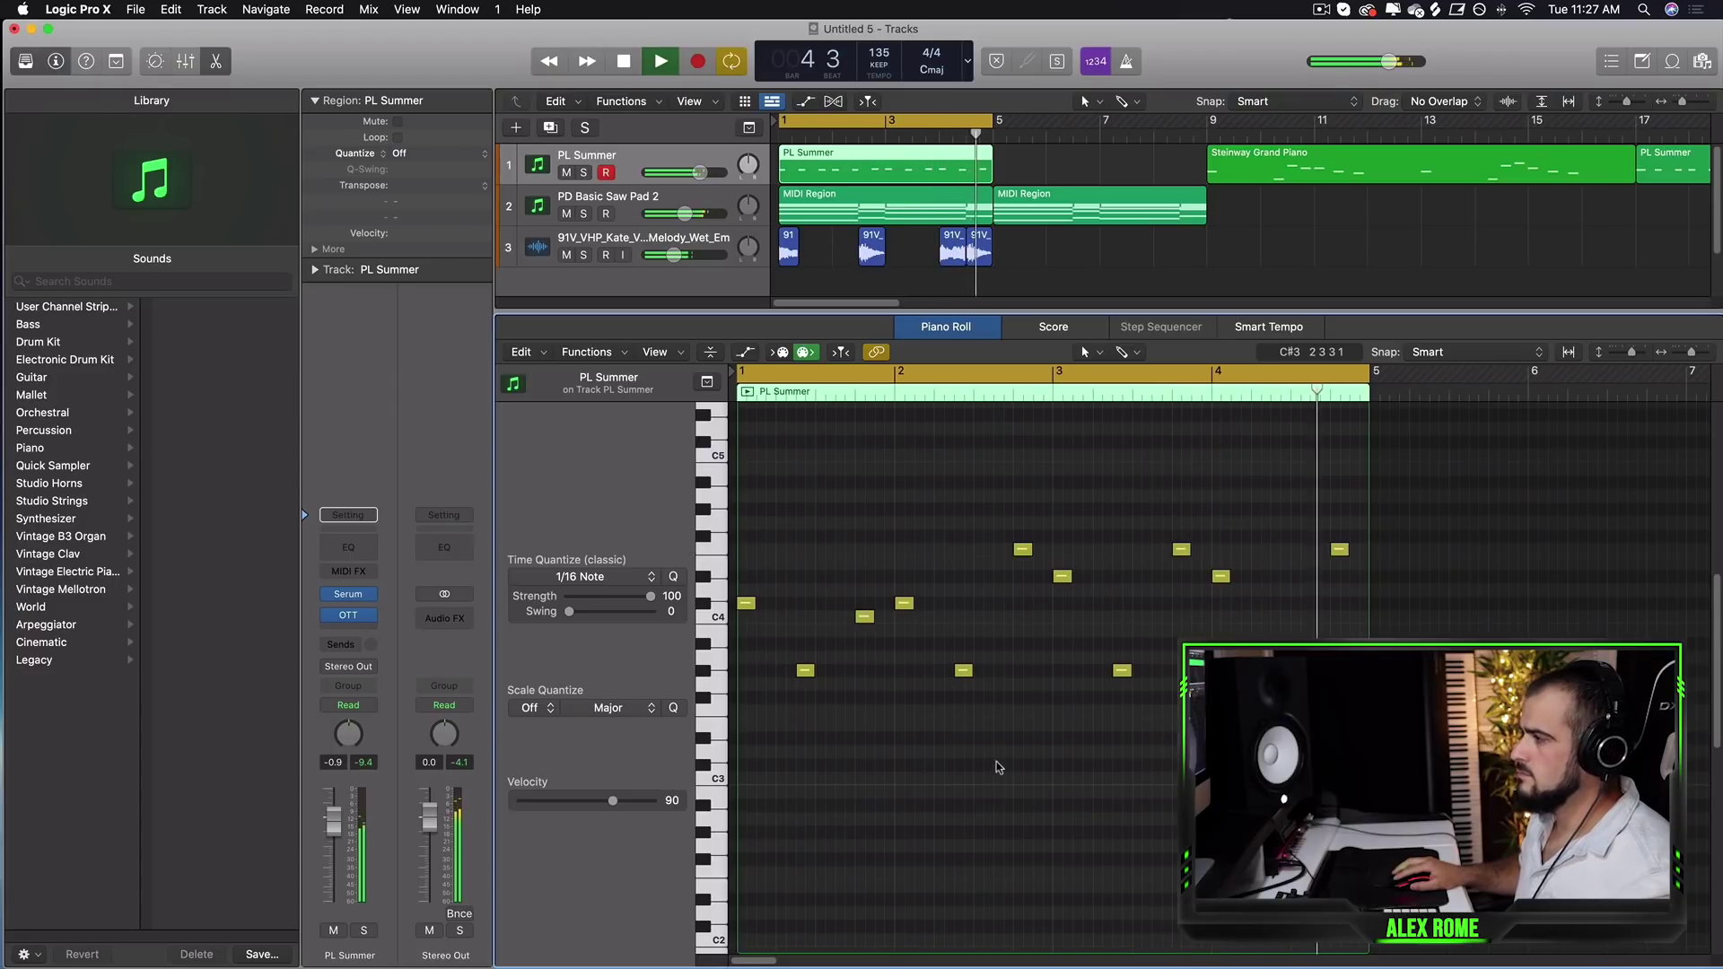
key("space")
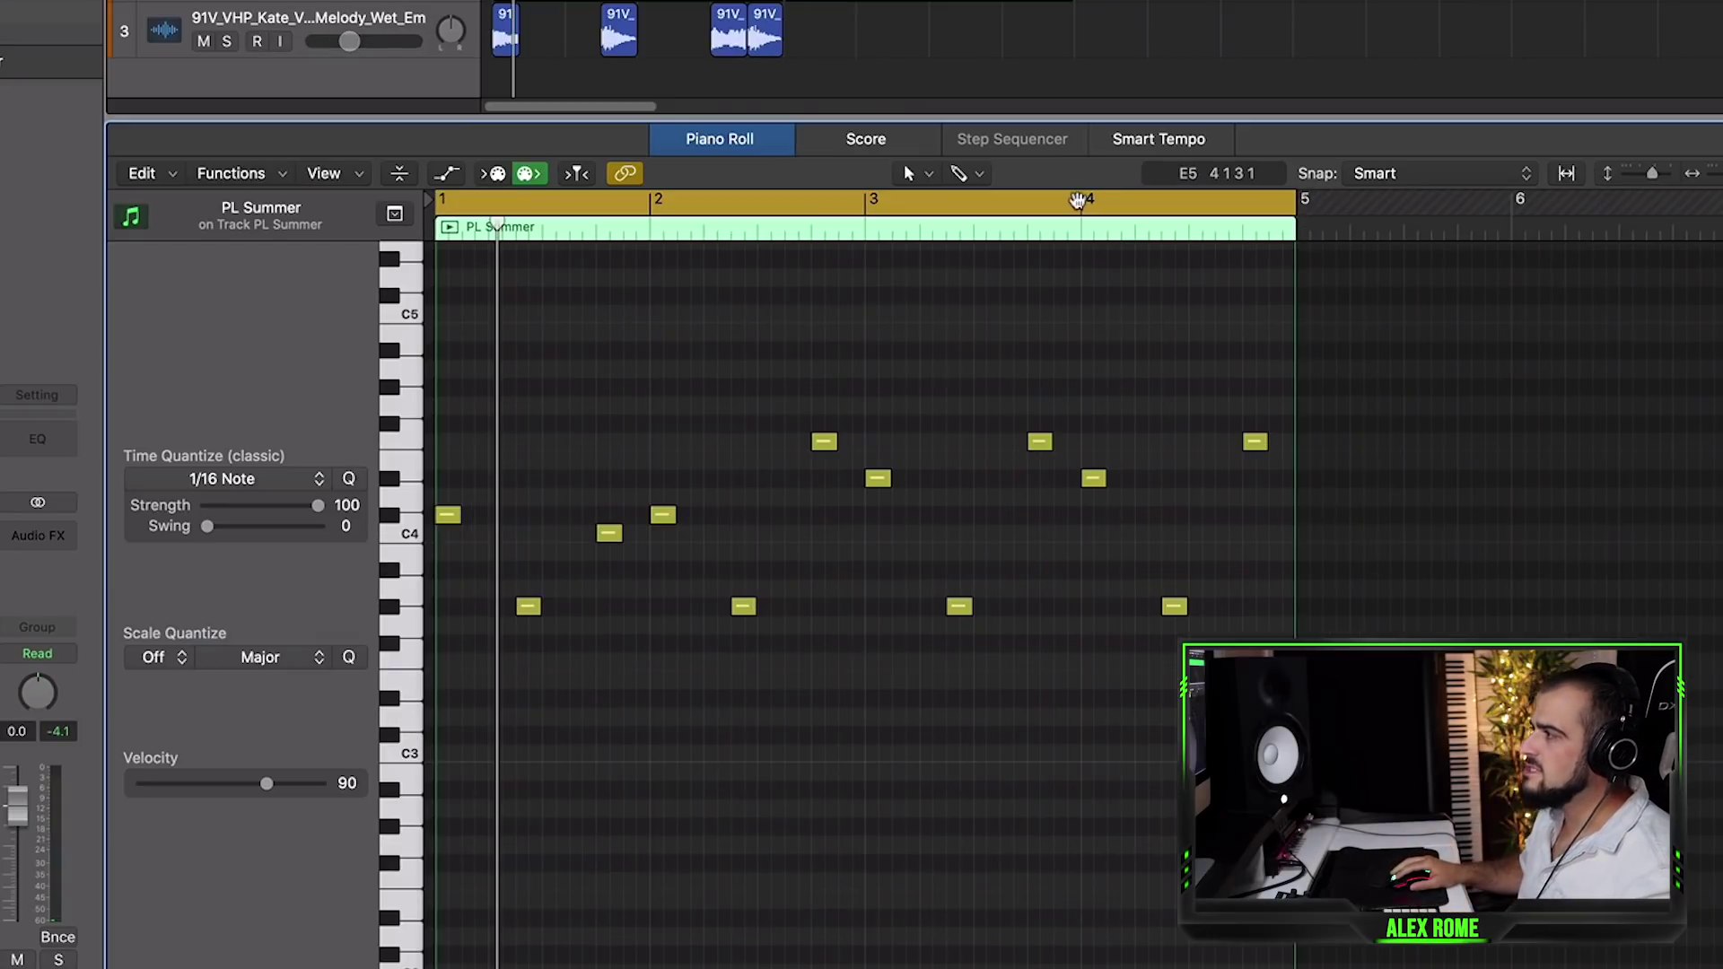
Set the cycle range to span from bar 4 to bar 5.
left_click_drag(1216, 373, 1268, 380)
left_click_drag(1156, 211, 1293, 215)
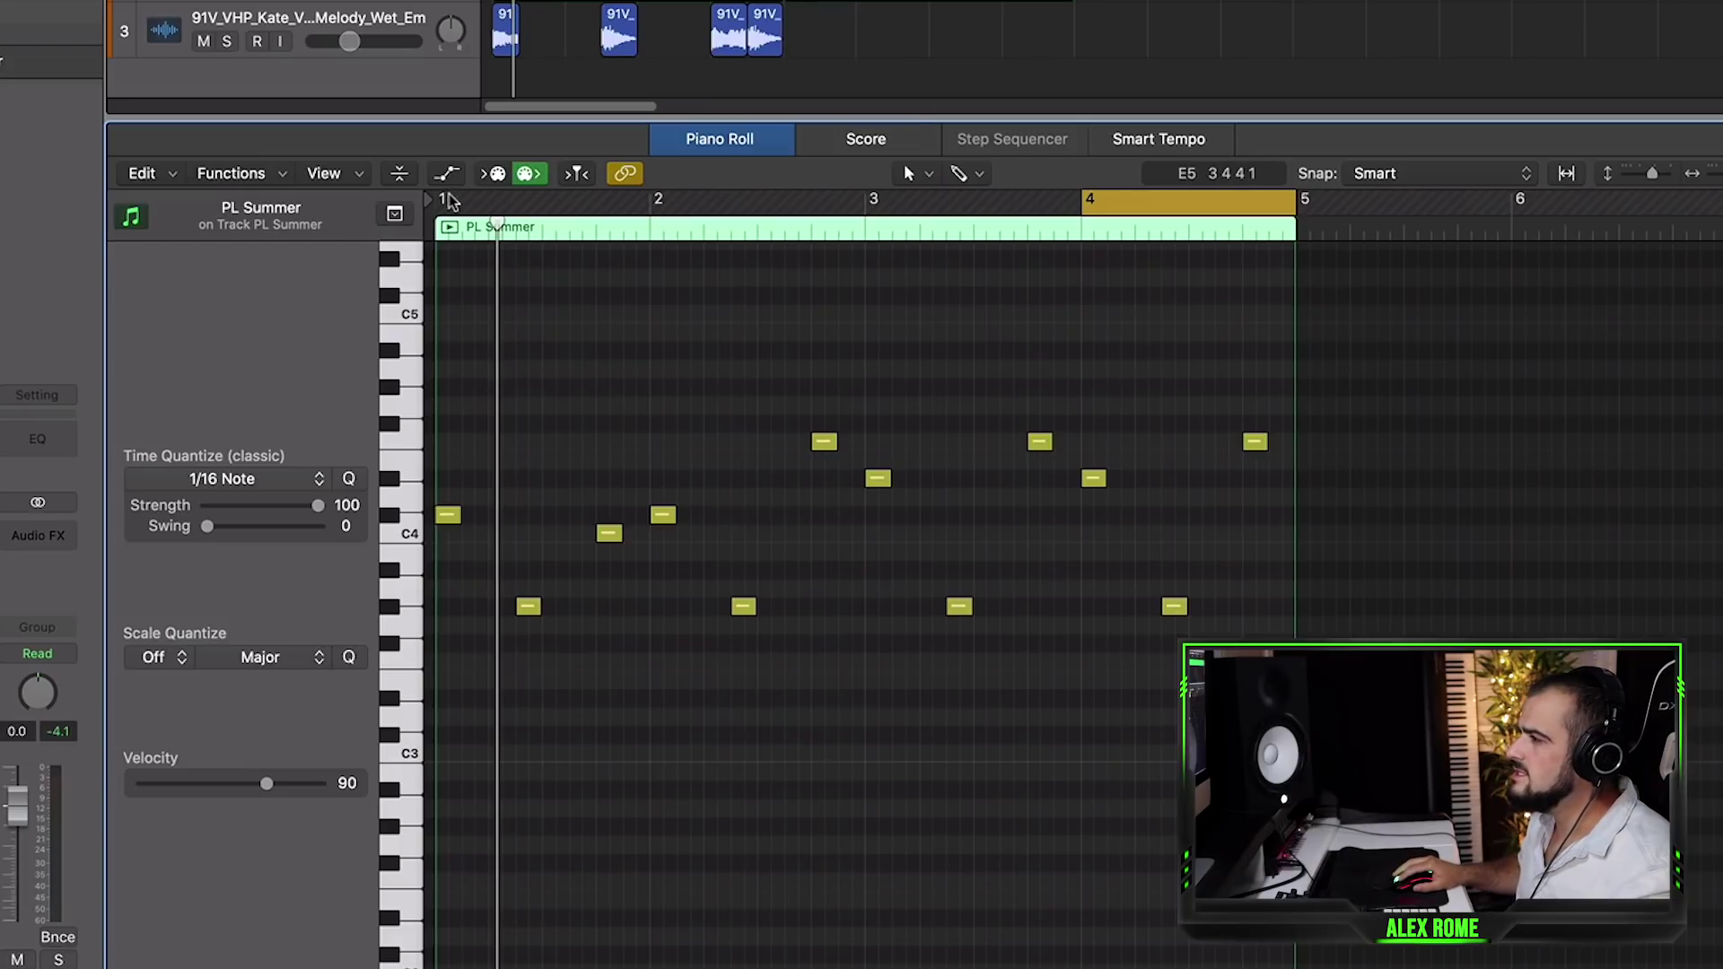
Loop and play all four bars, then loop from late bar 3 past bar 4.
left_click_drag(446, 199, 1294, 201)
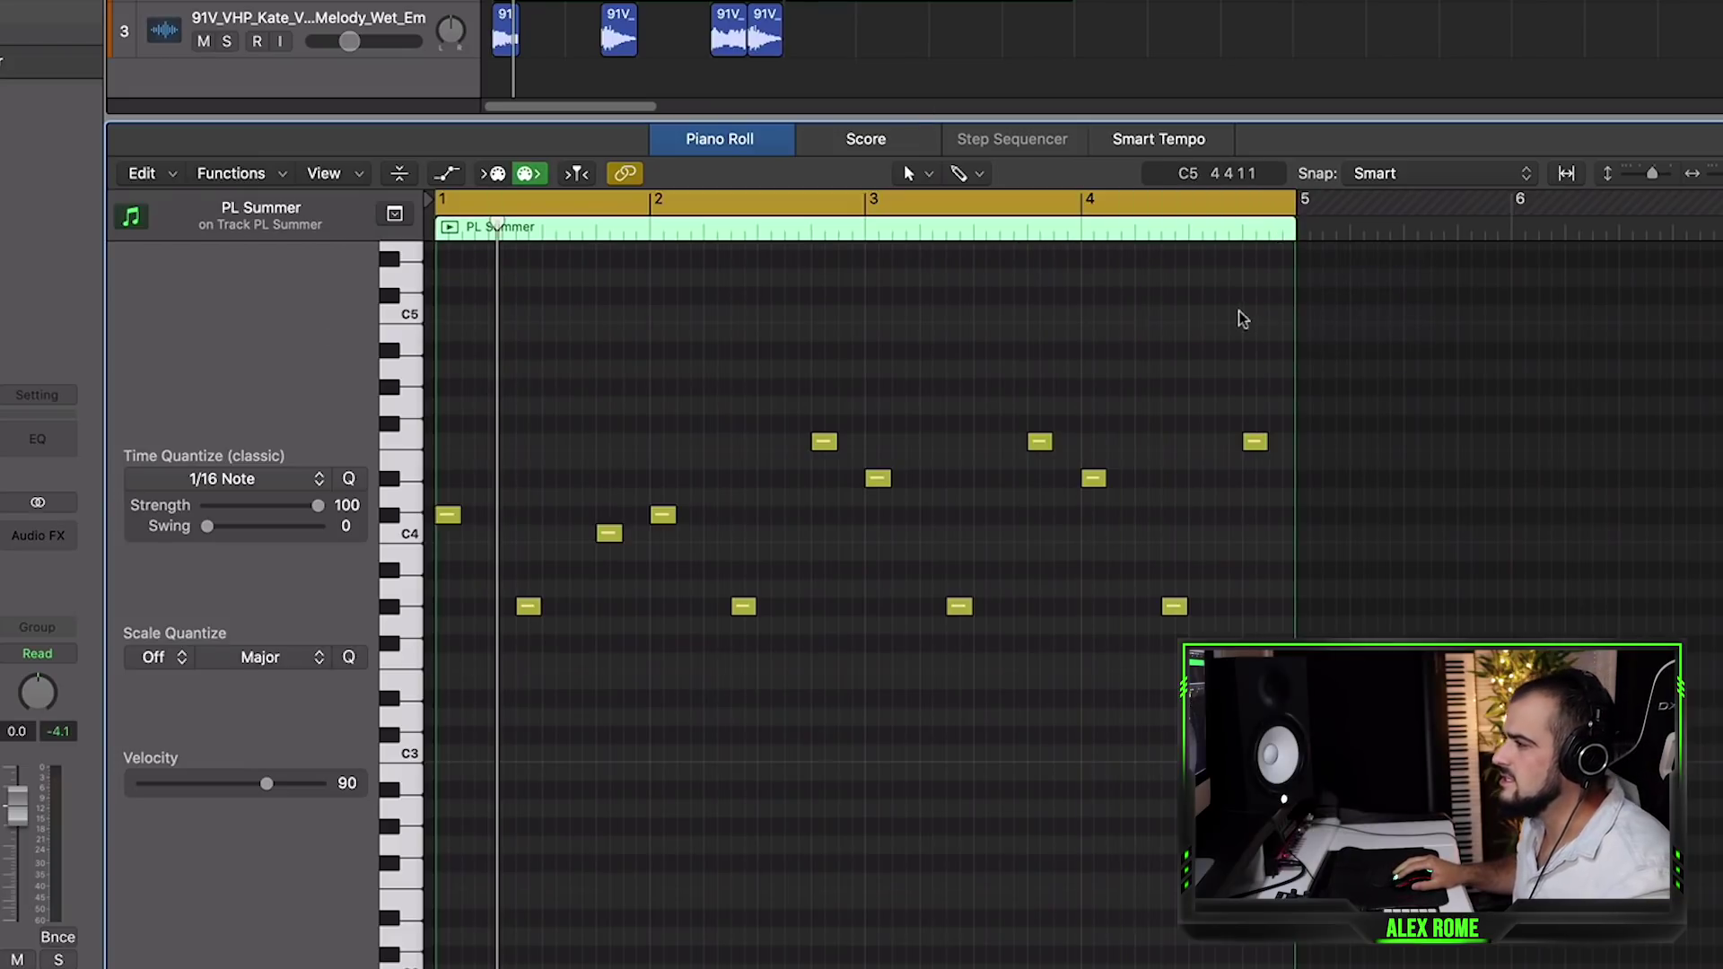
key("space")
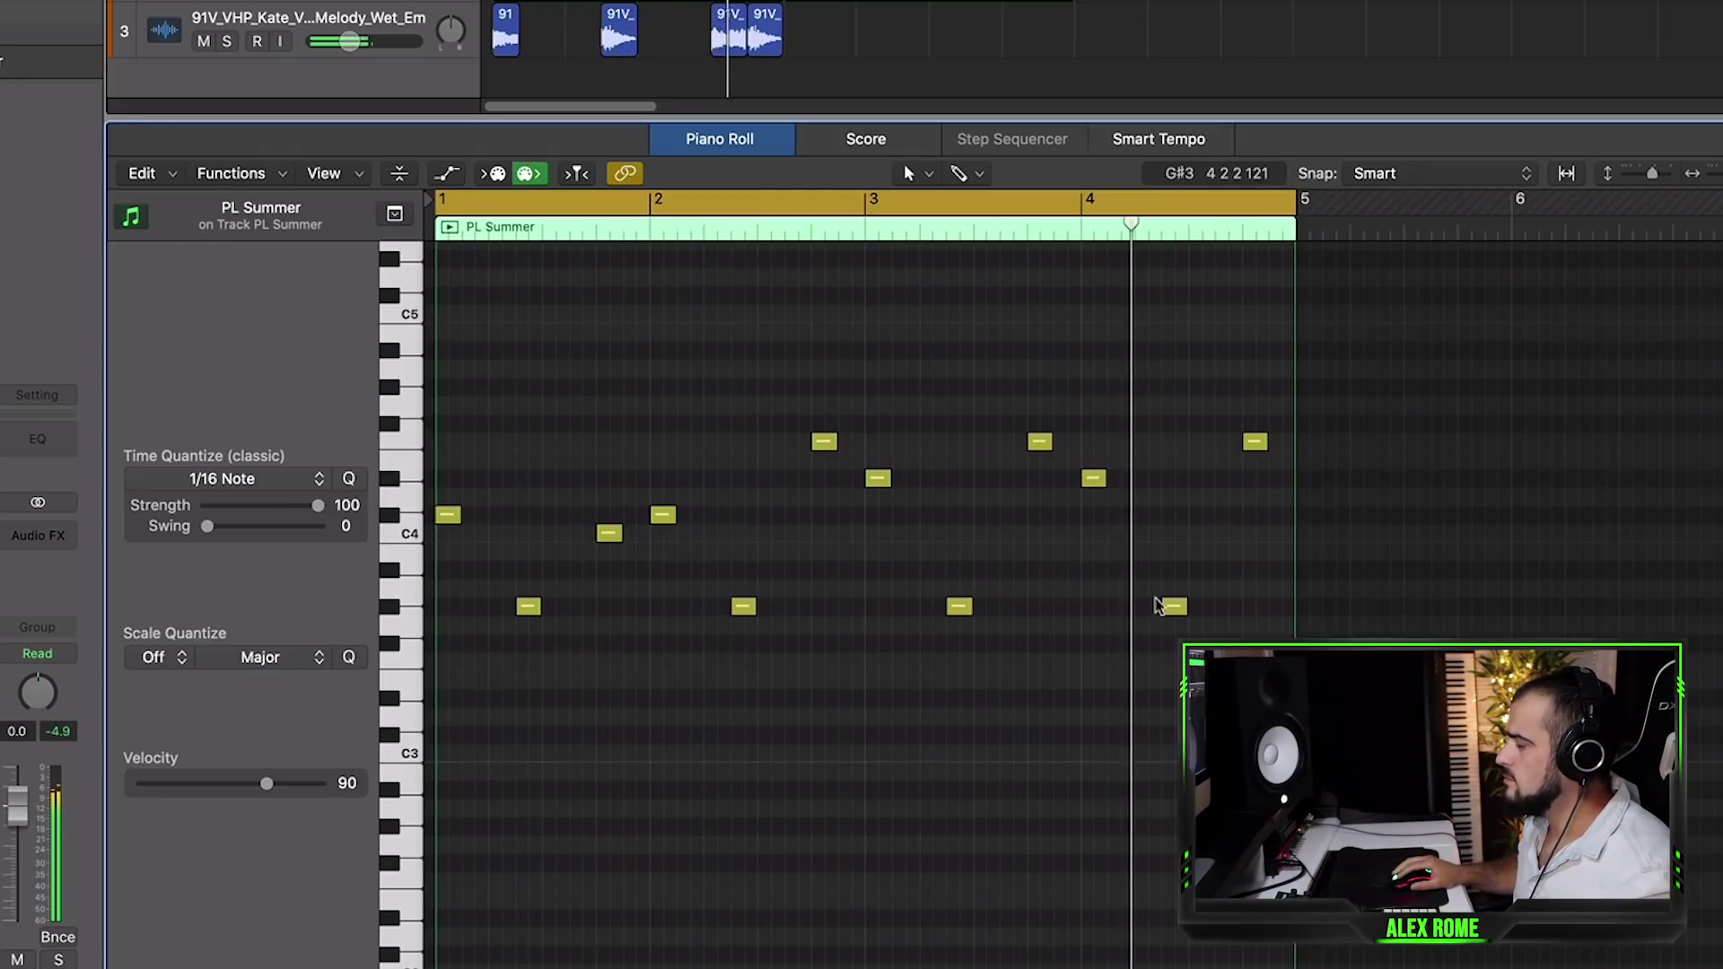
key("space")
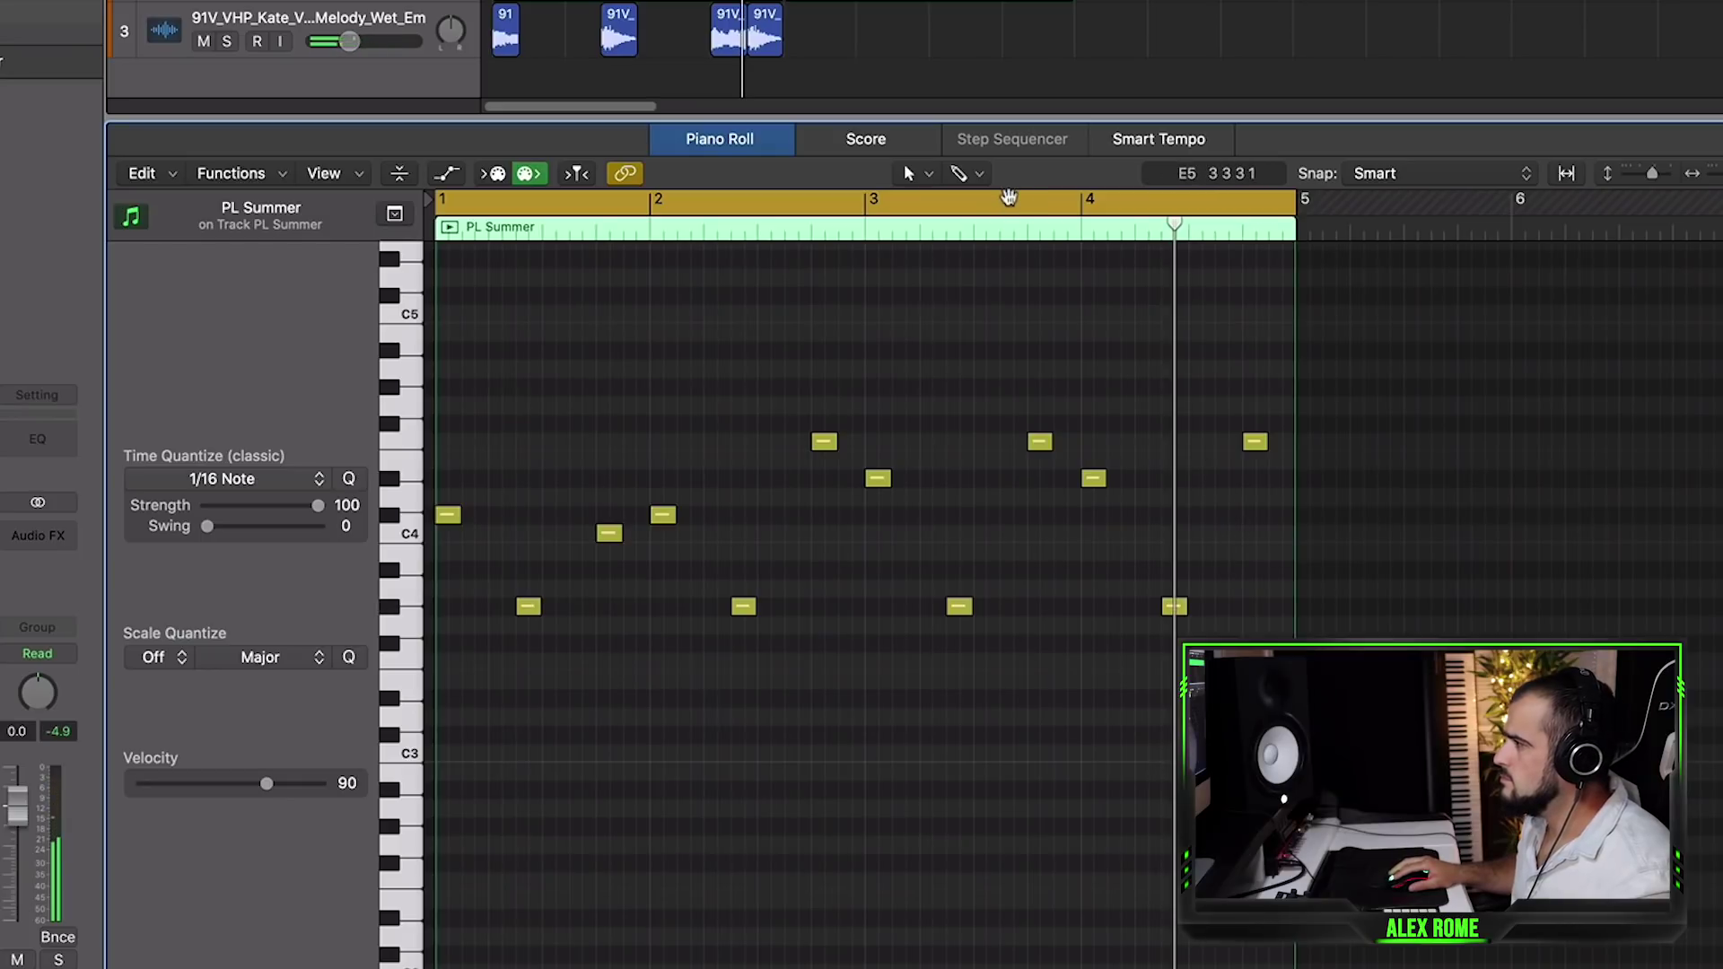
left_click_drag(1009, 198, 1513, 202)
key("space")
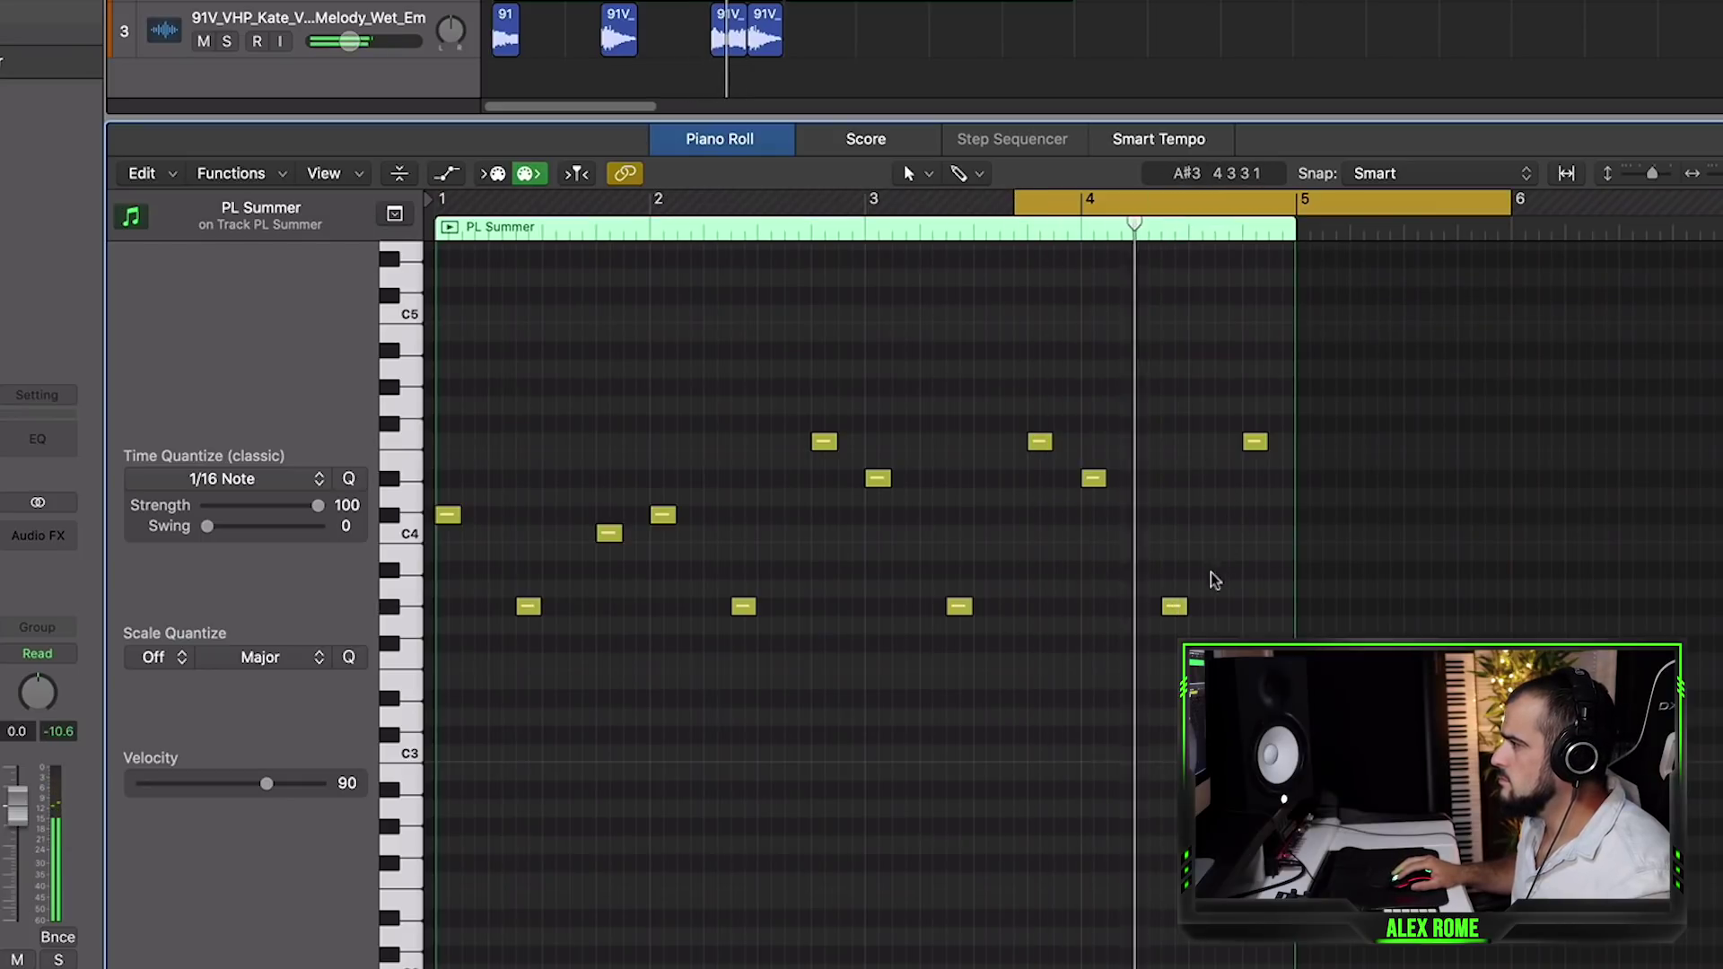
Lift bar 4's low note to C4, lower the final note near it, and re-loop bars 1–5.
left_click_drag(1175, 607, 1178, 536)
left_click_drag(1254, 441, 1257, 517)
left_click(1228, 625)
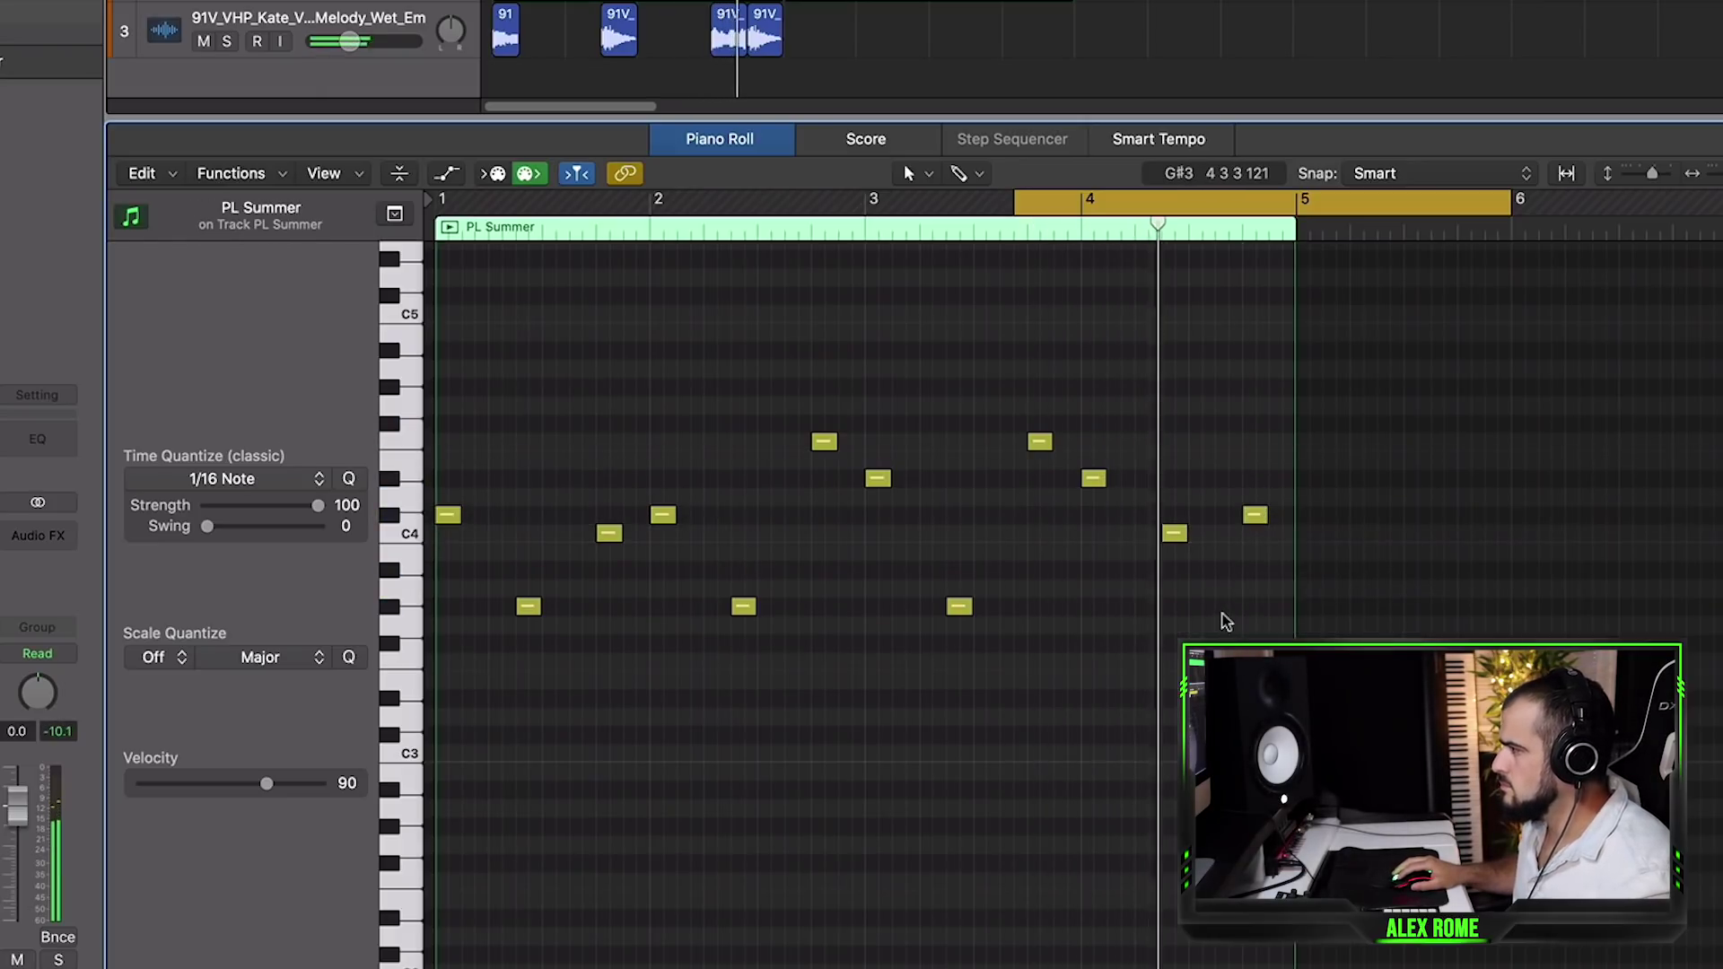
left_click_drag(1300, 198, 437, 198)
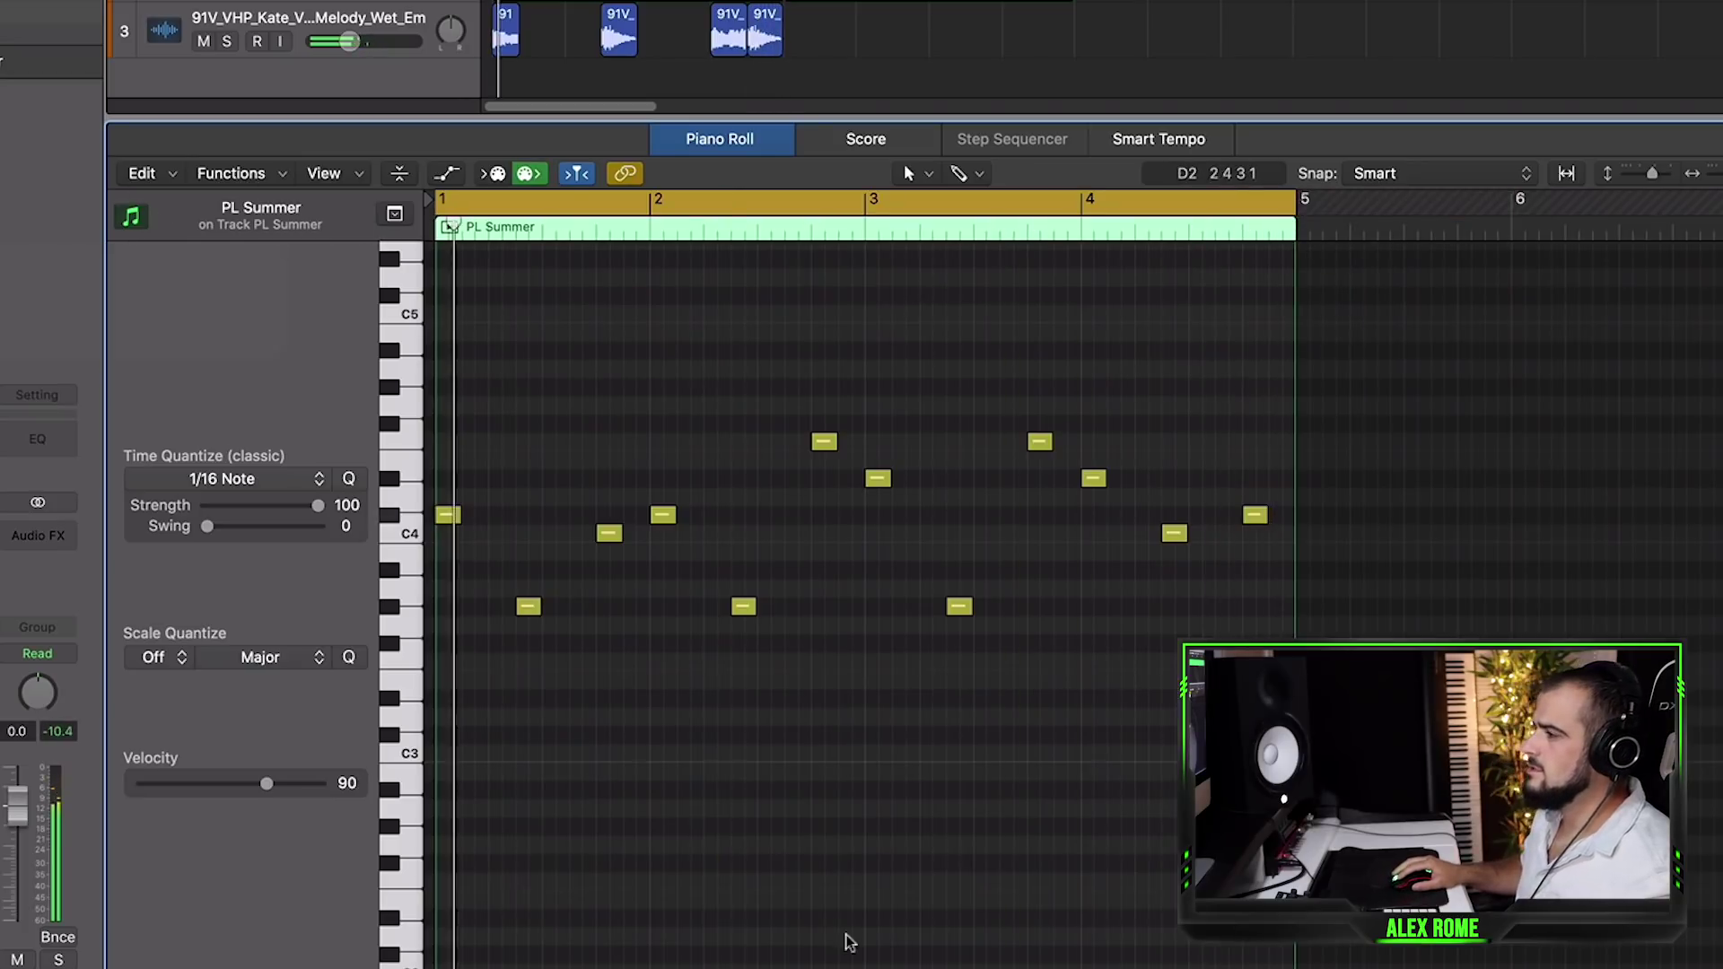